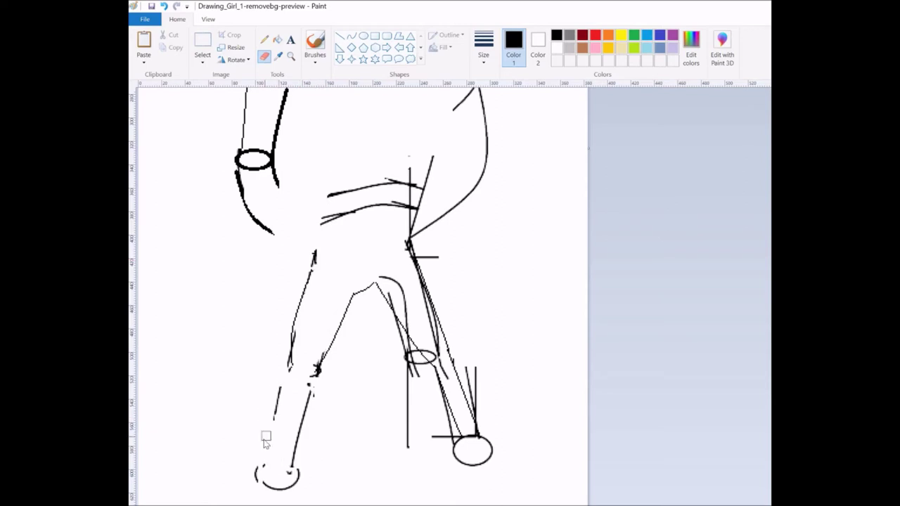
# Erase the old lower left-leg strokes and draw a new oval foot there
pyautogui.click(351, 35)
pyautogui.moveTo(281, 376); pyautogui.dragTo(260, 458)
pyautogui.moveTo(312, 382); pyautogui.dragTo(267, 464)
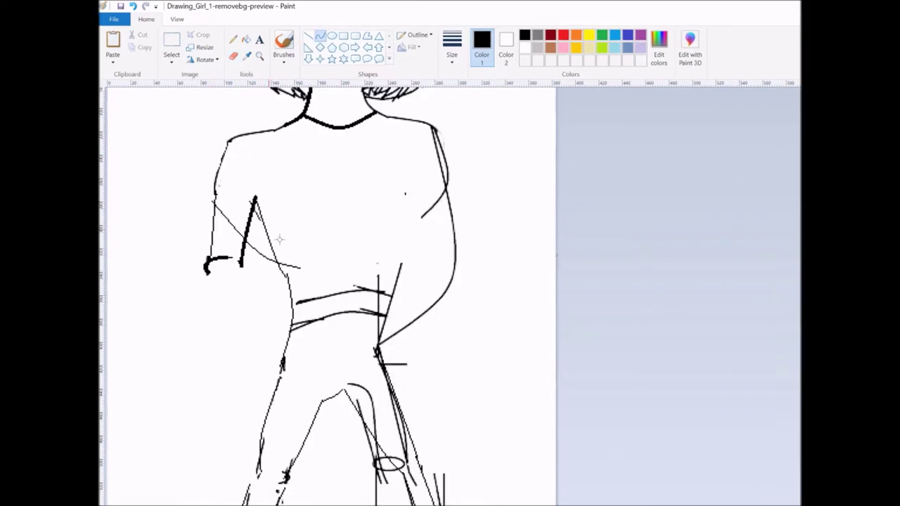
# Erase the old left-arm strokes and draw two parallel diagonal lines across the torso
pyautogui.click(233, 56)
pyautogui.moveTo(211, 232)
pyautogui.mouseDown()
pyautogui.moveTo(209, 277)
pyautogui.moveTo(257, 192)
pyautogui.moveTo(270, 253)
pyautogui.mouseUp()
pyautogui.click(309, 35)
pyautogui.moveTo(234, 325)
pyautogui.mouseDown()
pyautogui.moveTo(464, 161)
pyautogui.moveTo(482, 126)
pyautogui.mouseUp()
pyautogui.moveTo(236, 330); pyautogui.dragTo(482, 138)
# Erase the leftover torso and leg strokes around the body
pyautogui.scroll(5, 634, 247)
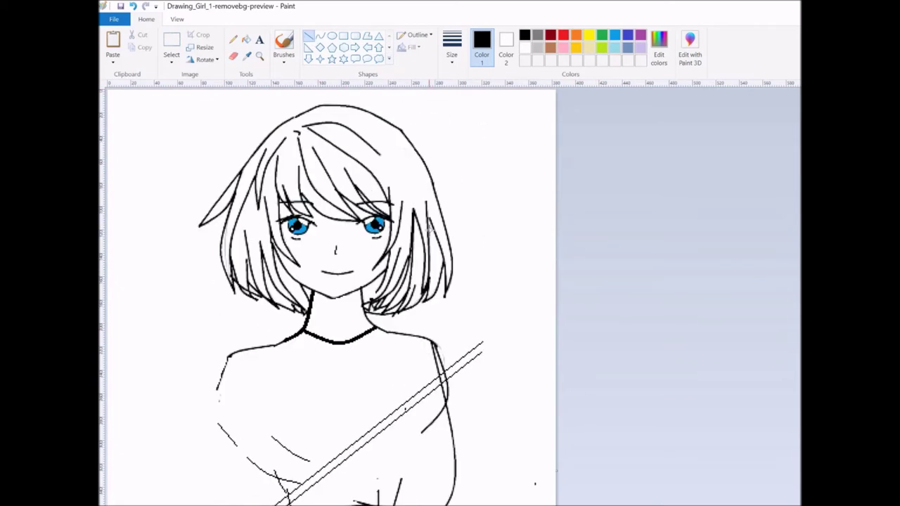
pyautogui.click(233, 56)
pyautogui.moveTo(225, 351); pyautogui.dragTo(271, 348)
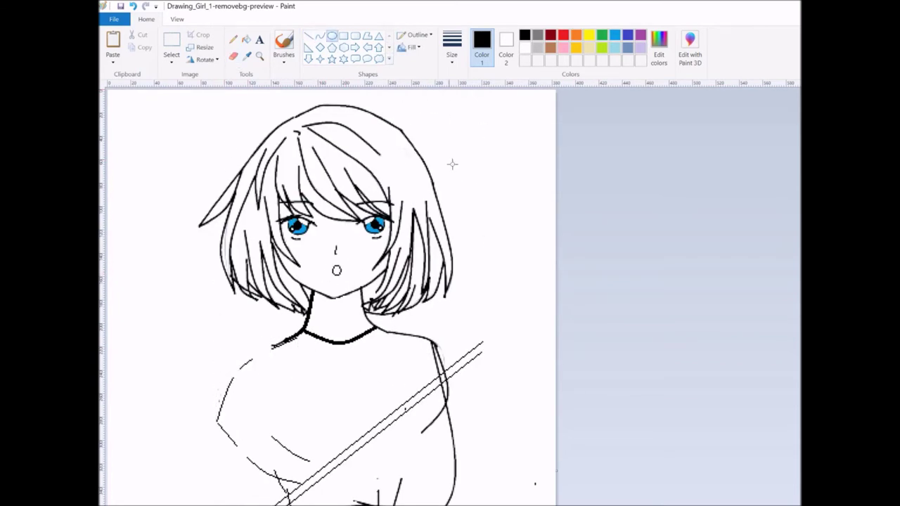
pyautogui.scroll(-5, 329, 274)
pyautogui.moveTo(271, 422)
pyautogui.mouseDown()
pyautogui.moveTo(232, 482)
pyautogui.moveTo(288, 354)
pyautogui.mouseUp()
pyautogui.scroll(5, 337, 271)
pyautogui.scroll(-5, 512, 241)
pyautogui.moveTo(352, 274)
pyautogui.mouseDown()
pyautogui.moveTo(376, 351)
pyautogui.moveTo(388, 311)
pyautogui.moveTo(430, 444)
pyautogui.mouseUp()
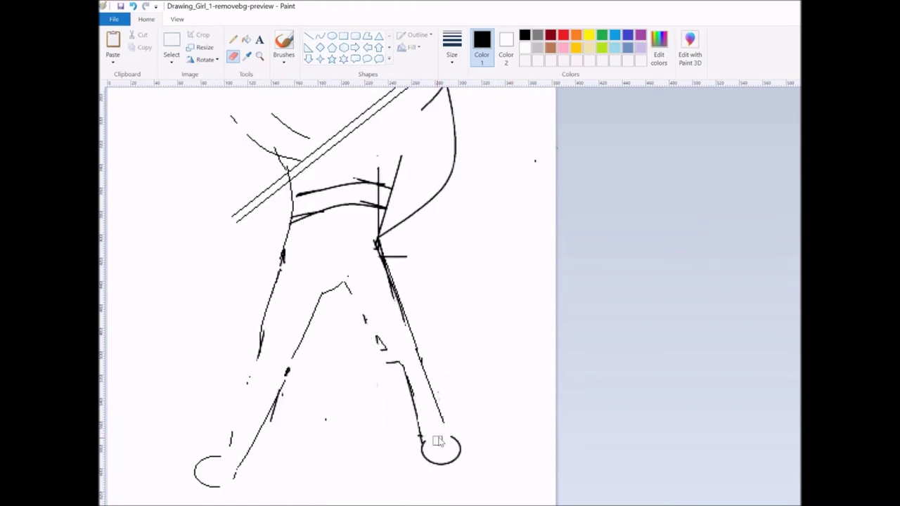
pyautogui.scroll(3, 430, 444)
pyautogui.moveTo(385, 288); pyautogui.dragTo(343, 316)
# Draw two curved torso sides, then erase the right torso curves and shoulder line
pyautogui.click(320, 35)
pyautogui.moveTo(281, 173); pyautogui.dragTo(282, 274)
pyautogui.moveTo(416, 184); pyautogui.dragTo(376, 343)
pyautogui.click(233, 56)
pyautogui.moveTo(425, 211)
pyautogui.mouseDown()
pyautogui.moveTo(445, 176)
pyautogui.moveTo(398, 374)
pyautogui.moveTo(440, 145)
pyautogui.moveTo(442, 172)
pyautogui.mouseUp()
# Draw neck-to-hip curves and an arm stroke, then wipe out the right torso and arm strokes
pyautogui.click(320, 35)
pyautogui.moveTo(379, 113); pyautogui.dragTo(422, 246)
pyautogui.moveTo(402, 125); pyautogui.dragTo(443, 243)
pyautogui.moveTo(480, 140)
pyautogui.mouseDown()
pyautogui.moveTo(422, 246)
pyautogui.moveTo(460, 204)
pyautogui.mouseUp()
pyautogui.click(233, 56)
pyautogui.moveTo(394, 151)
pyautogui.mouseDown()
pyautogui.moveTo(412, 191)
pyautogui.moveTo(382, 257)
pyautogui.moveTo(449, 223)
pyautogui.mouseUp()
# Set a brush thickness, add ovals on the shoulder and torso, and erase stray sketch lines
pyautogui.click(283, 46)
pyautogui.click(452, 46)
pyautogui.click(426, 126)
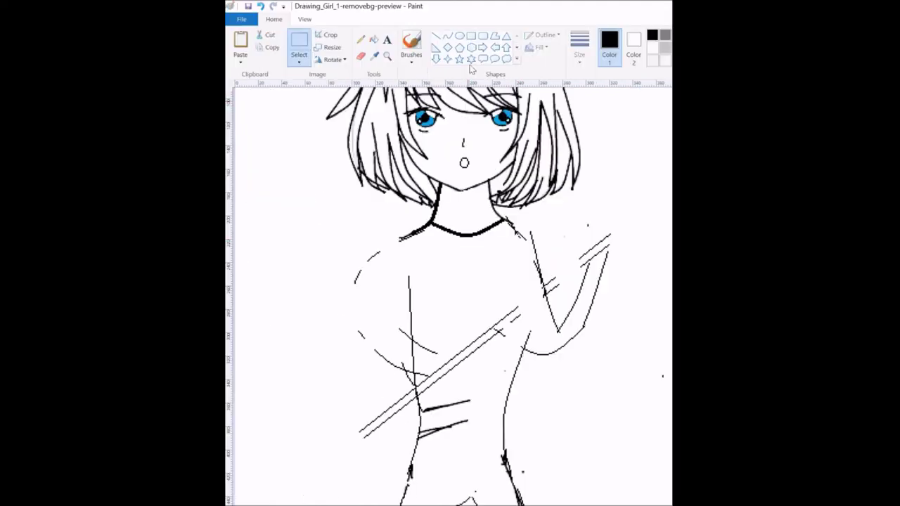
pyautogui.click(459, 36)
pyautogui.moveTo(390, 238); pyautogui.dragTo(419, 276)
pyautogui.moveTo(443, 349); pyautogui.dragTo(469, 383)
pyautogui.click(360, 56)
pyautogui.moveTo(354, 261)
pyautogui.mouseDown()
pyautogui.moveTo(406, 338)
pyautogui.moveTo(397, 376)
pyautogui.mouseUp()
# Draw the shoulder and arm lines and two lines across the torso, then erase the ovals
pyautogui.click(447, 36)
pyautogui.moveTo(415, 240); pyautogui.dragTo(456, 352)
pyautogui.moveTo(390, 249); pyautogui.dragTo(411, 298)
pyautogui.moveTo(411, 342); pyautogui.dragTo(540, 373)
pyautogui.moveTo(421, 379); pyautogui.dragTo(559, 395)
pyautogui.click(459, 36)
pyautogui.click(361, 57)
pyautogui.moveTo(485, 327)
pyautogui.mouseDown()
pyautogui.moveTo(465, 368)
pyautogui.moveTo(413, 283)
pyautogui.mouseUp()
# Redraw the left arm lines and a bent curve down the torso's right side, then erase stray strokes
pyautogui.click(447, 36)
pyautogui.moveTo(422, 248); pyautogui.dragTo(458, 351)
pyautogui.moveTo(387, 262)
pyautogui.mouseDown()
pyautogui.moveTo(442, 374)
pyautogui.moveTo(437, 382)
pyautogui.moveTo(416, 255)
pyautogui.moveTo(410, 404)
pyautogui.moveTo(477, 412)
pyautogui.moveTo(516, 317)
pyautogui.moveTo(603, 246)
pyautogui.mouseUp()
pyautogui.click(360, 56)
pyautogui.click(459, 36)
pyautogui.click(448, 36)
pyautogui.moveTo(503, 223); pyautogui.dragTo(521, 368)
pyautogui.moveTo(517, 295); pyautogui.dragTo(533, 309)
pyautogui.click(360, 56)
pyautogui.moveTo(536, 262)
pyautogui.mouseDown()
pyautogui.moveTo(554, 354)
pyautogui.moveTo(512, 245)
pyautogui.moveTo(540, 327)
pyautogui.moveTo(594, 333)
pyautogui.moveTo(556, 362)
pyautogui.moveTo(548, 351)
pyautogui.moveTo(398, 468)
pyautogui.mouseUp()
pyautogui.click(438, 36)
# Draw the fishing rod diagonally through the hands and erase the small loop at the hand
pyautogui.click(426, 36)
pyautogui.moveTo(596, 340); pyautogui.dragTo(398, 474)
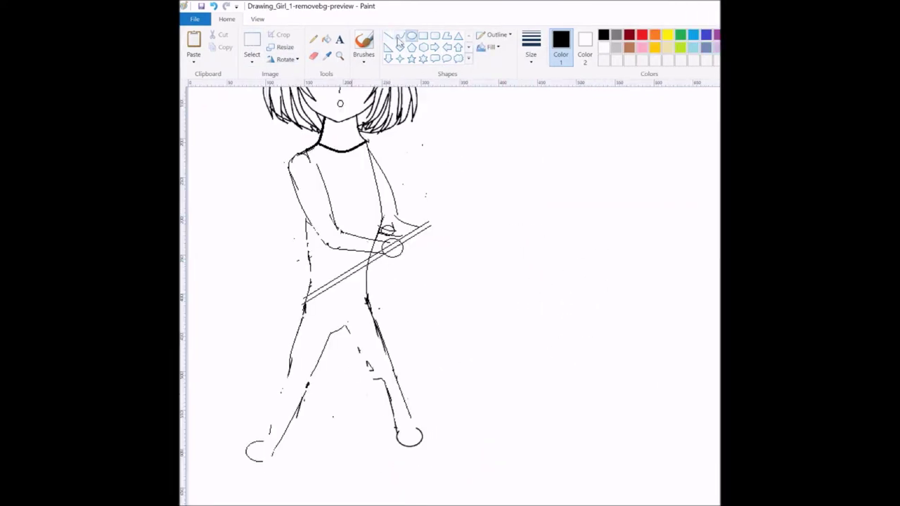
pyautogui.click(399, 35)
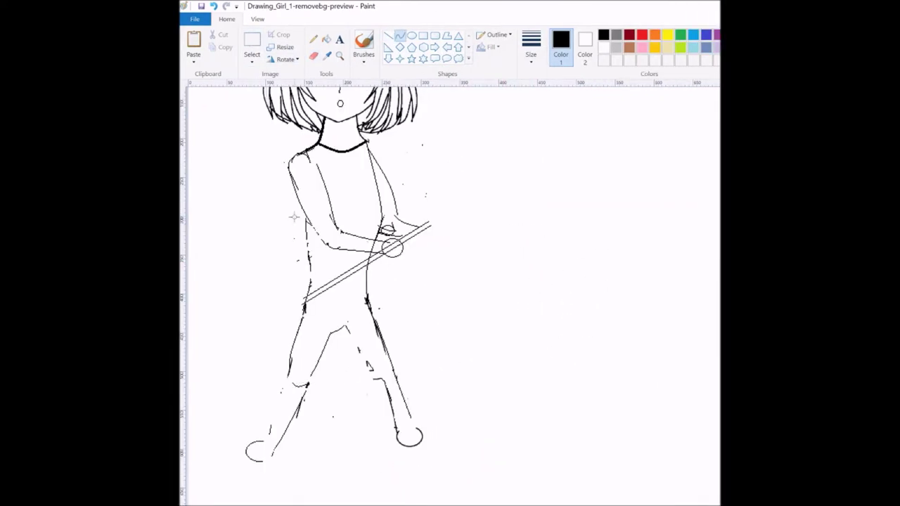
pyautogui.click(313, 55)
pyautogui.moveTo(381, 229); pyautogui.dragTo(389, 229)
pyautogui.click(399, 36)
pyautogui.moveTo(335, 252); pyautogui.dragTo(387, 250)
pyautogui.click(314, 55)
# Redraw the left arm over the rod and add a parallel line to thicken the rod
pyautogui.click(399, 36)
pyautogui.moveTo(289, 176)
pyautogui.mouseDown()
pyautogui.moveTo(324, 254)
pyautogui.moveTo(369, 246)
pyautogui.mouseUp()
pyautogui.moveTo(379, 246)
pyautogui.mouseDown()
pyautogui.moveTo(460, 196)
pyautogui.moveTo(306, 303)
pyautogui.mouseUp()
pyautogui.click(314, 55)
pyautogui.click(400, 36)
pyautogui.click(387, 36)
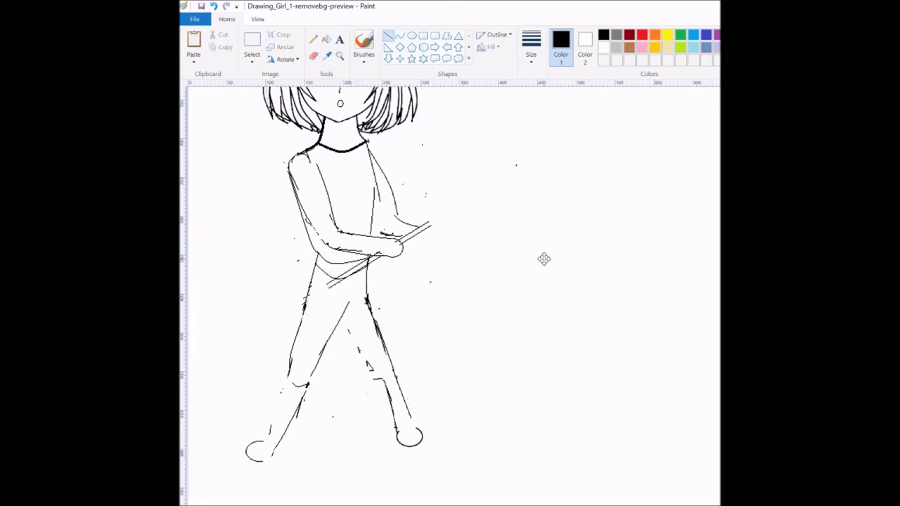
pyautogui.click(314, 55)
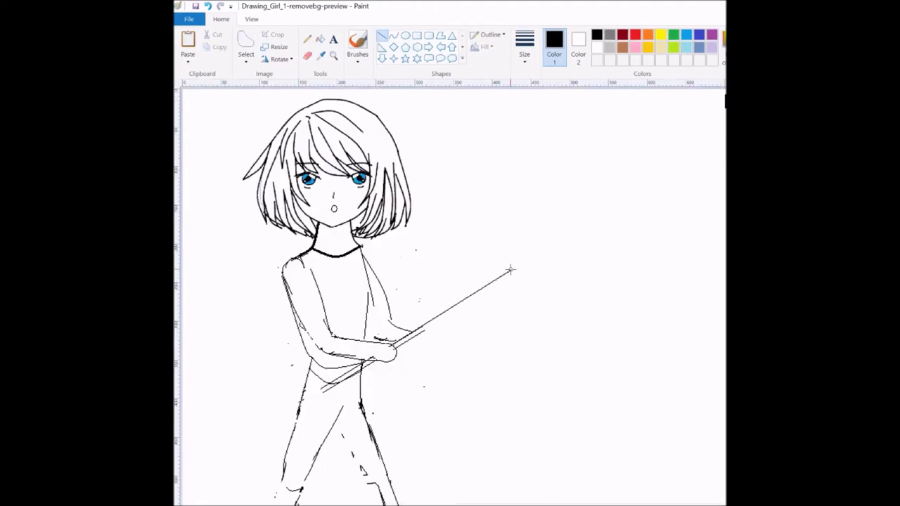
pyautogui.moveTo(424, 329); pyautogui.dragTo(517, 270)
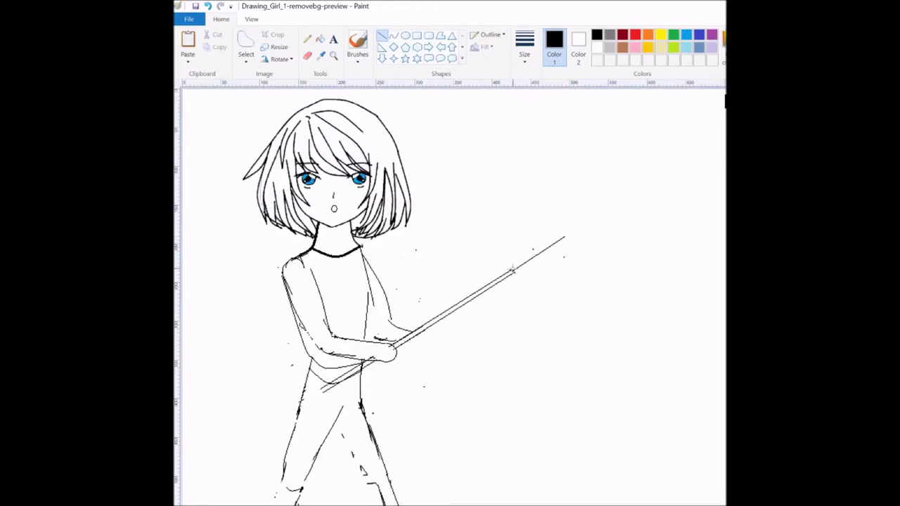
# Hang a curved fishing line from the rod tip ending in a small fish with a round eye
pyautogui.click(394, 35)
pyautogui.moveTo(564, 238); pyautogui.dragTo(552, 353)
pyautogui.moveTo(573, 295); pyautogui.dragTo(614, 222)
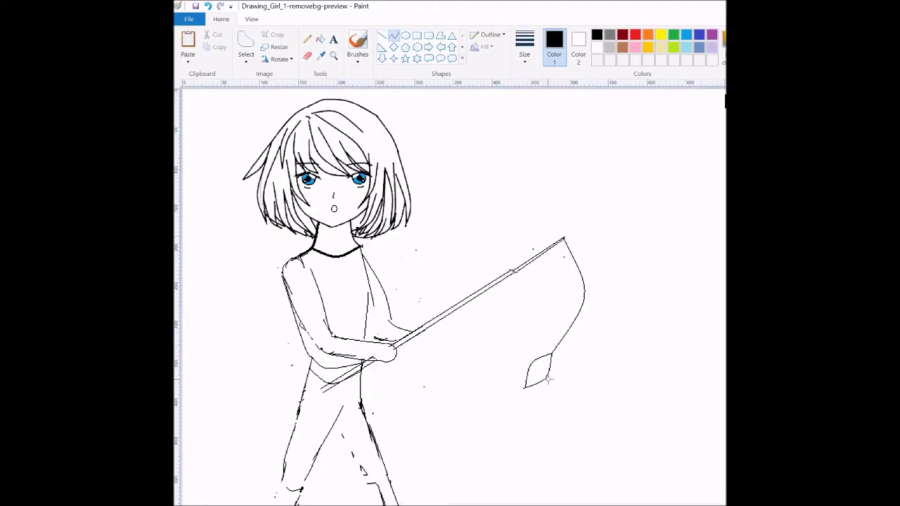
pyautogui.click(406, 35)
pyautogui.click(307, 56)
pyautogui.moveTo(543, 359)
pyautogui.mouseDown()
pyautogui.moveTo(549, 365)
pyautogui.moveTo(510, 395)
pyautogui.mouseUp()
pyautogui.click(393, 35)
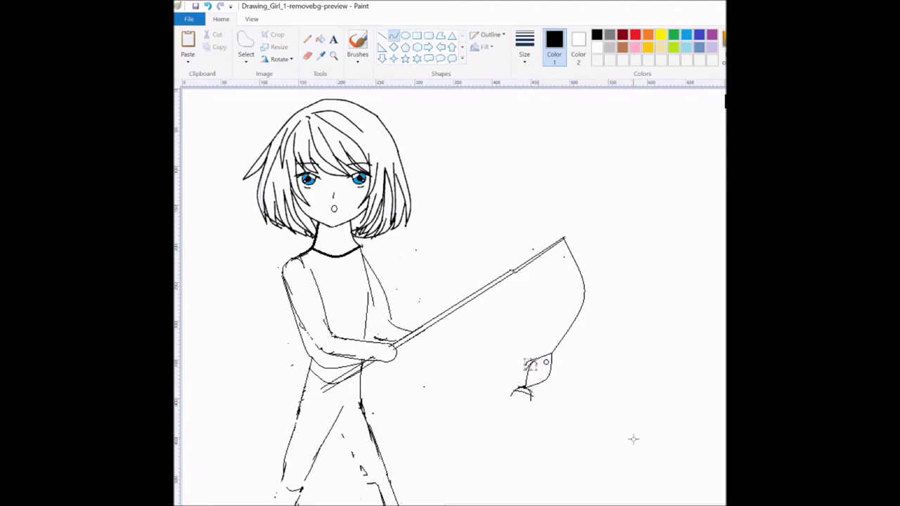
pyautogui.click(307, 56)
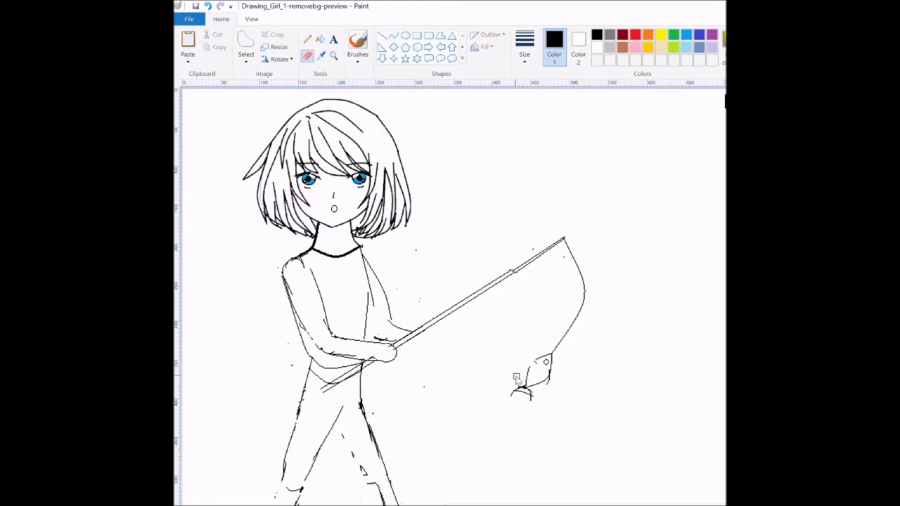
pyautogui.click(393, 35)
pyautogui.moveTo(524, 387); pyautogui.dragTo(528, 359)
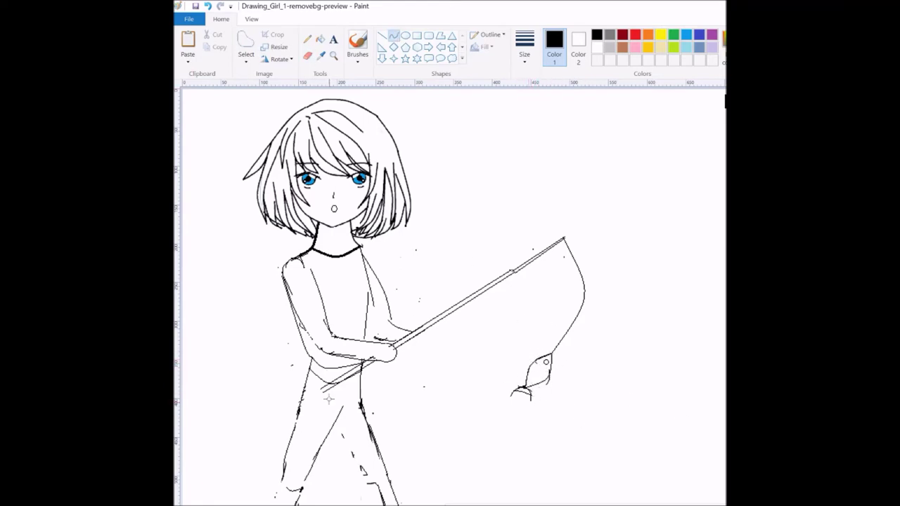
# Erase stray marks on and between the legs, and move the right foot onto the leg
pyautogui.scroll(-3, 450, 295)
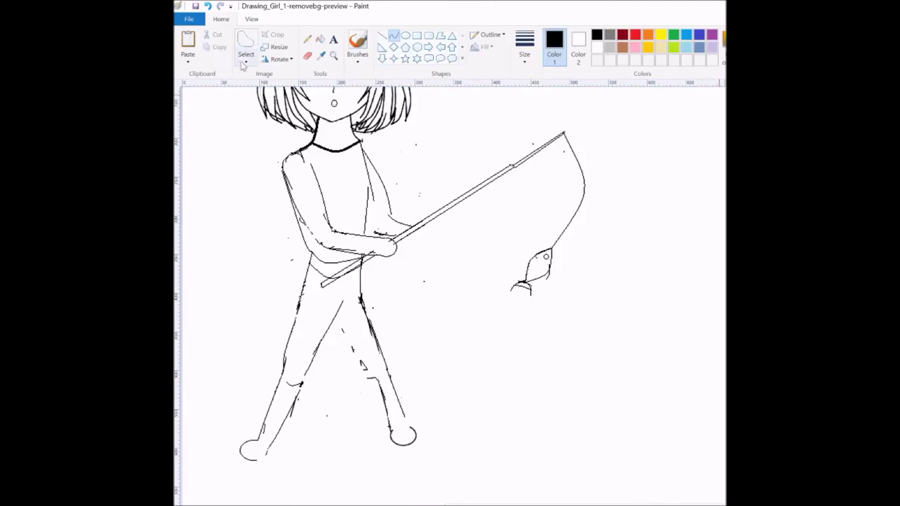
pyautogui.click(307, 56)
pyautogui.moveTo(290, 385); pyautogui.dragTo(301, 413)
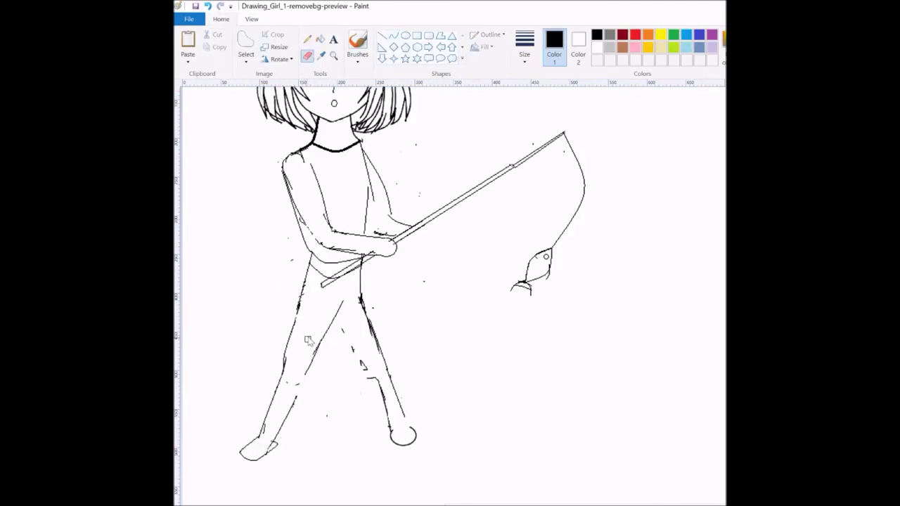
pyautogui.moveTo(345, 323)
pyautogui.mouseDown()
pyautogui.moveTo(373, 382)
pyautogui.moveTo(440, 452)
pyautogui.mouseUp()
pyautogui.click(246, 49)
pyautogui.moveTo(415, 416)
pyautogui.mouseDown()
pyautogui.moveTo(407, 396)
pyautogui.moveTo(420, 406)
pyautogui.mouseUp()
pyautogui.moveTo(360, 275); pyautogui.dragTo(419, 421)
pyautogui.click(307, 56)
# Undo the foot move and the neck collar line, bringing back the hair outline strokes
pyautogui.hotkey('ctrl', 'z')
pyautogui.hotkey('ctrl', 'z')
pyautogui.hotkey('ctrl', 'z')
pyautogui.hotkey('ctrl', 'z')
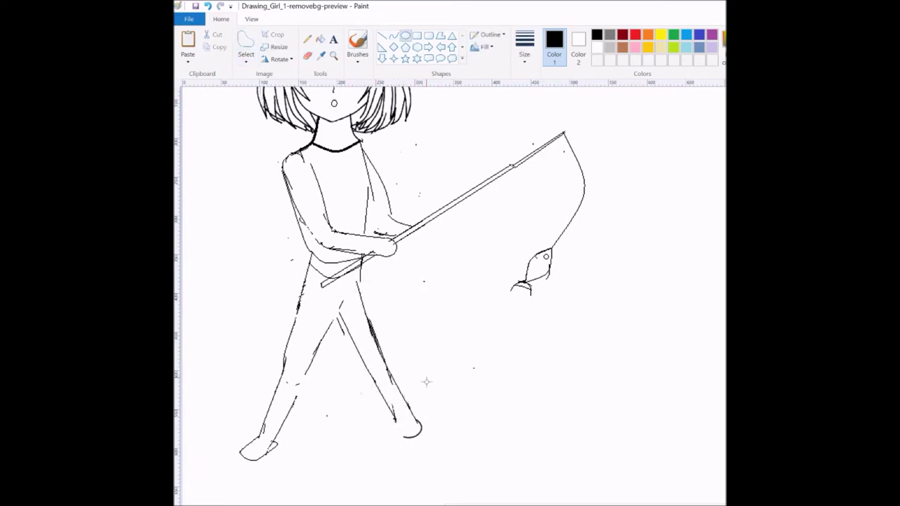
pyautogui.hotkey('ctrl', 'z')
pyautogui.scroll(3, 339, 150)
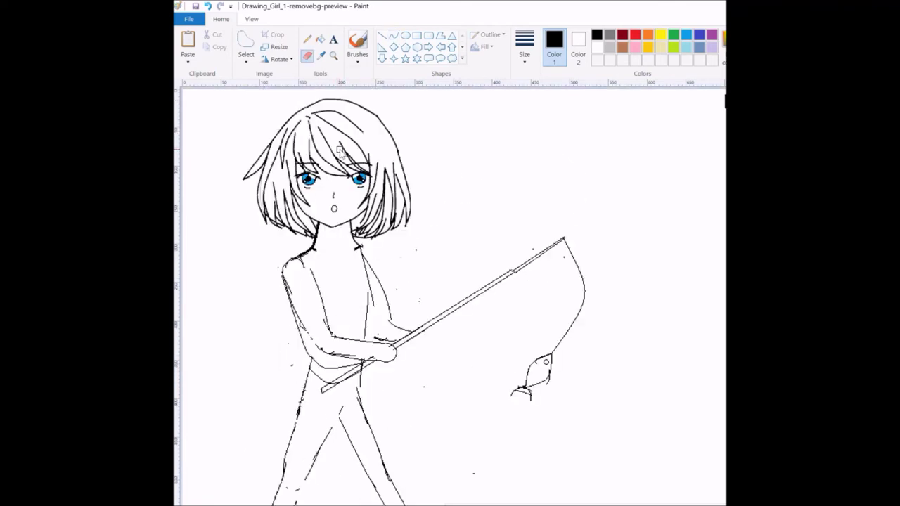
pyautogui.click(246, 49)
pyautogui.hotkey('ctrl', 'z')
pyautogui.hotkey('ctrl', 'z')
pyautogui.hotkey('ctrl', 'z')
pyautogui.hotkey('ctrl', 'z')
# Restore the mouth and hair outline and set a thicker line width for the Curve tool
pyautogui.click(393, 35)
pyautogui.hotkey('ctrl', 'y')
pyautogui.click(524, 49)
pyautogui.click(503, 130)
pyautogui.hotkey('ctrl', 'y')
pyautogui.hotkey('ctrl', 'y')
pyautogui.click(529, 49)
pyautogui.click(501, 120)
# Erase the thick stroke along the top of the hair
pyautogui.click(311, 57)
pyautogui.click(398, 35)
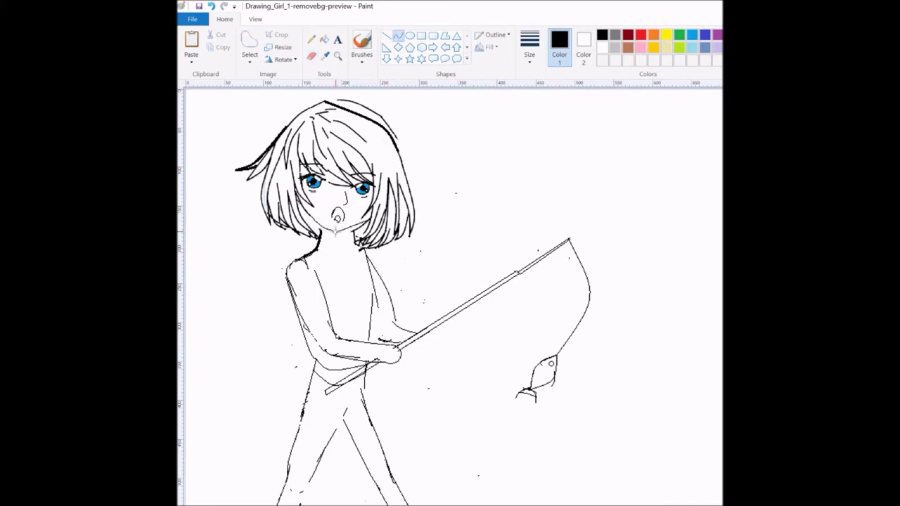
pyautogui.click(311, 56)
pyautogui.moveTo(323, 102)
pyautogui.mouseDown()
pyautogui.moveTo(348, 105)
pyautogui.moveTo(397, 140)
pyautogui.mouseUp()
pyautogui.click(398, 35)
pyautogui.click(311, 56)
pyautogui.click(398, 35)
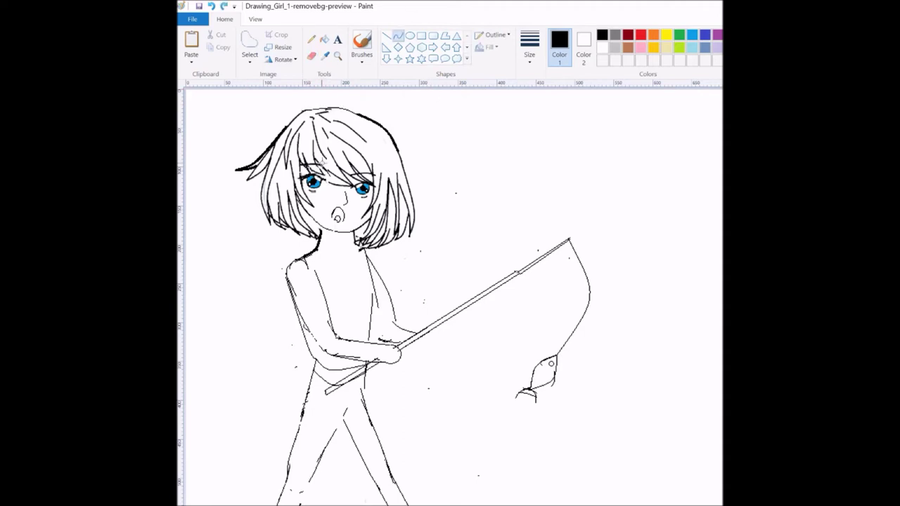
pyautogui.click(311, 56)
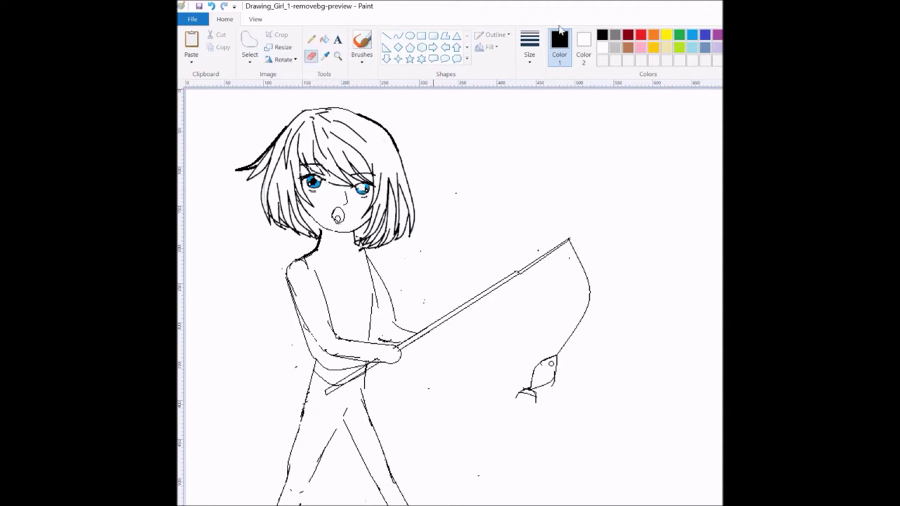
# Erase the strokes near the arm and right shoulder
pyautogui.click(409, 35)
pyautogui.scroll(-3, 482, 134)
pyautogui.scroll(3, 496, 145)
pyautogui.click(312, 56)
pyautogui.moveTo(384, 316); pyautogui.dragTo(360, 243)
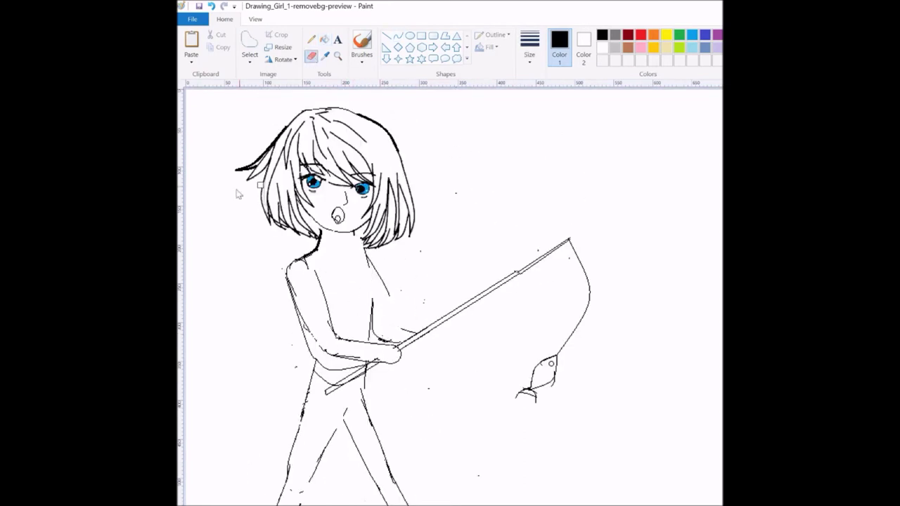
pyautogui.click(399, 36)
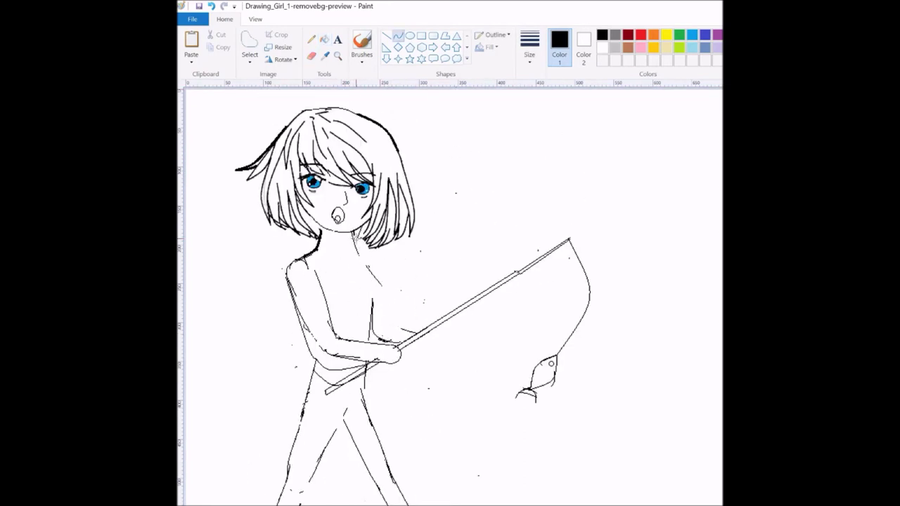
# Toggle undo and redo on the arm and shoulder edits, leaving the latest arm stroke undone
pyautogui.hotkey('ctrl', 'z')
pyautogui.hotkey('ctrl', 'z')
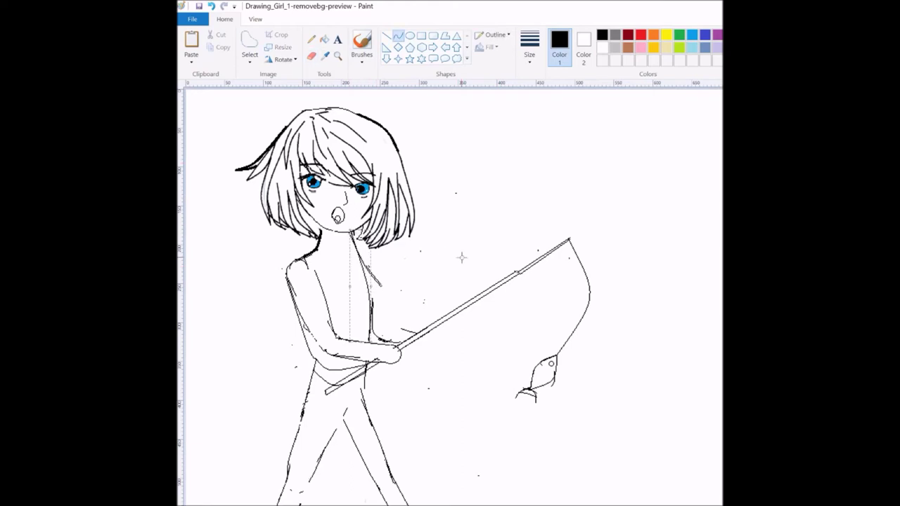
pyautogui.hotkey('ctrl', 'y')
pyautogui.hotkey('ctrl', 'y')
pyautogui.hotkey('ctrl', 'z')
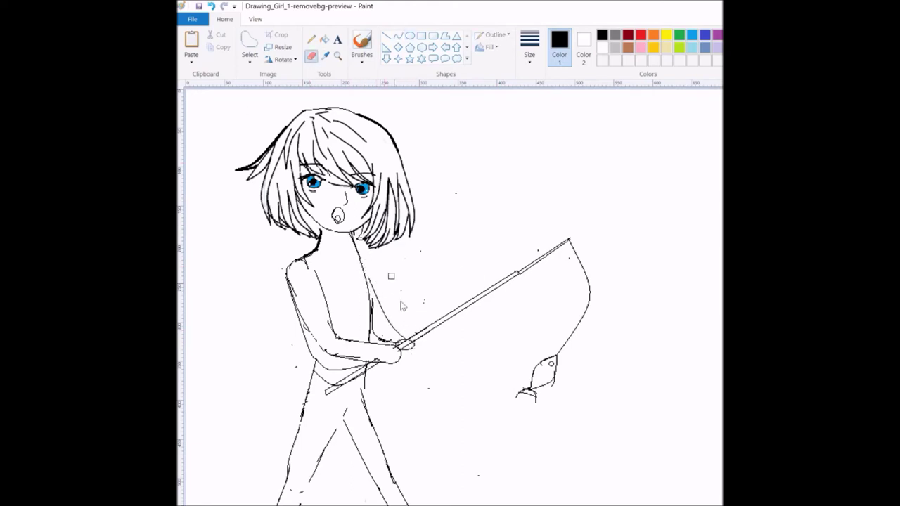
pyautogui.hotkey('ctrl', 'y')
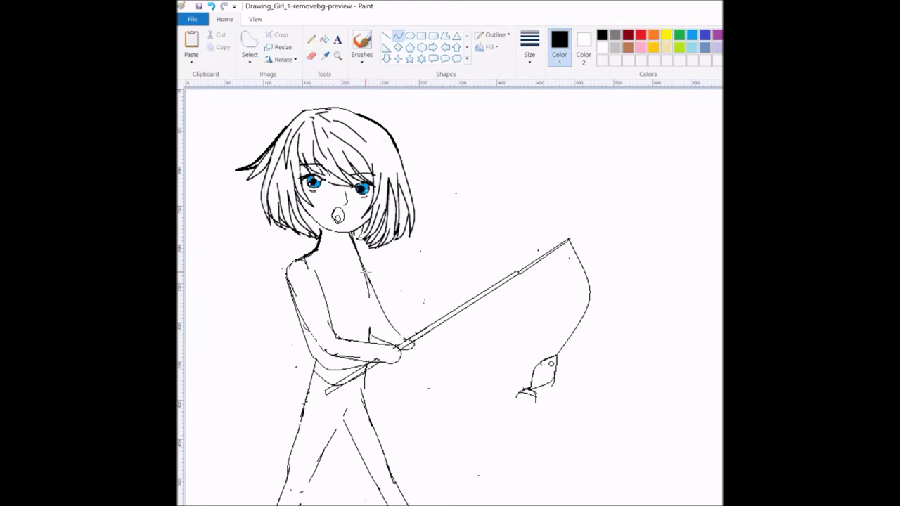
pyautogui.hotkey('ctrl', 'z')
pyautogui.hotkey('ctrl', 'y')
pyautogui.hotkey('ctrl', 'y')
pyautogui.hotkey('ctrl', 'z')
pyautogui.hotkey('ctrl', 'z')
pyautogui.hotkey('ctrl', 'y')
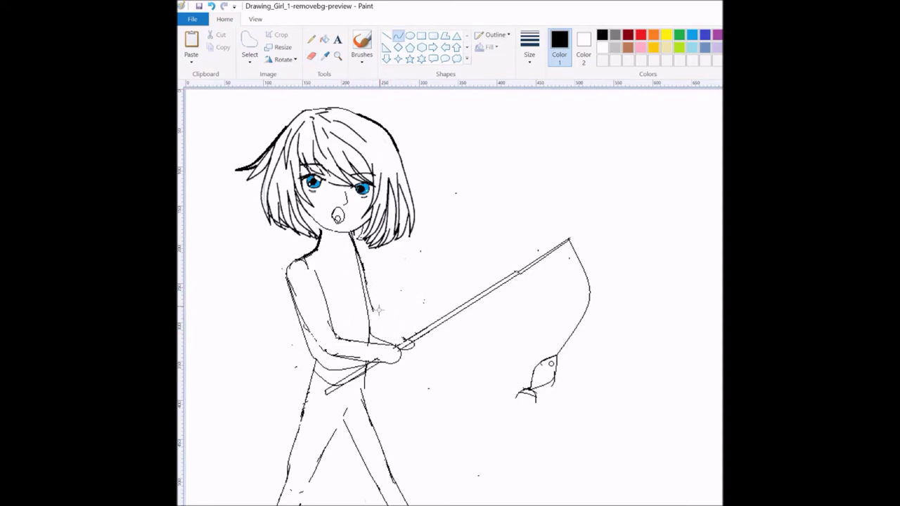
# Undo one more change and pick the Line tool for the boot outlines
pyautogui.hotkey('ctrl', 'z')
pyautogui.scroll(-3, 487, 313)
pyautogui.click(387, 35)
pyautogui.hotkey('ctrl', 'z')
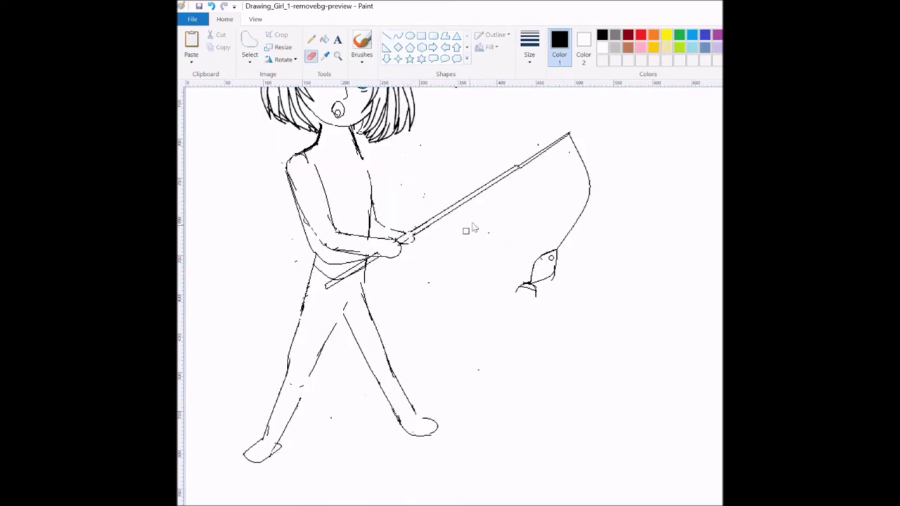
pyautogui.click(390, 39)
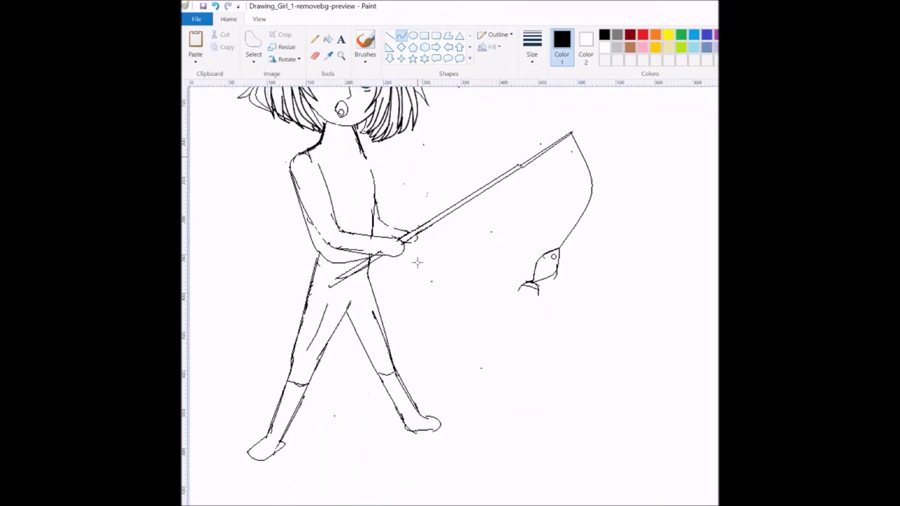
# Draw a boot line across the lower leg and a short shoulder line at the neck
pyautogui.moveTo(374, 156); pyautogui.dragTo(366, 239)
pyautogui.scroll(3, 497, 189)
pyautogui.moveTo(320, 249); pyautogui.dragTo(350, 257)
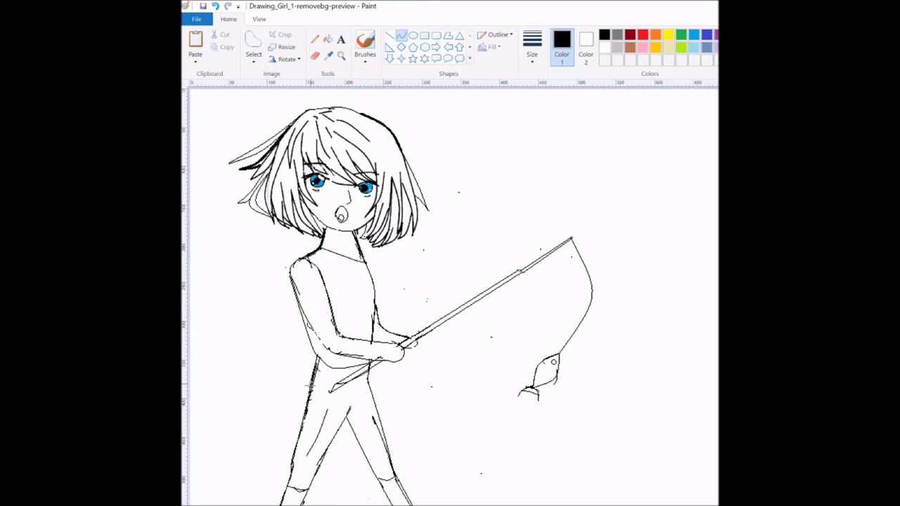
pyautogui.scroll(-3, 316, 360)
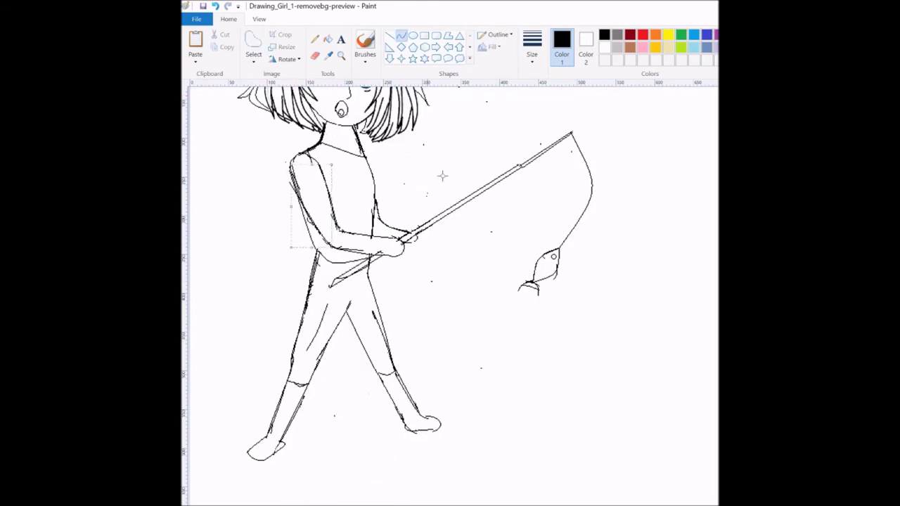
# Fill both boots dark grey, erasing and redrawing the tip of the right foot
pyautogui.click(488, 349)
pyautogui.click(275, 419)
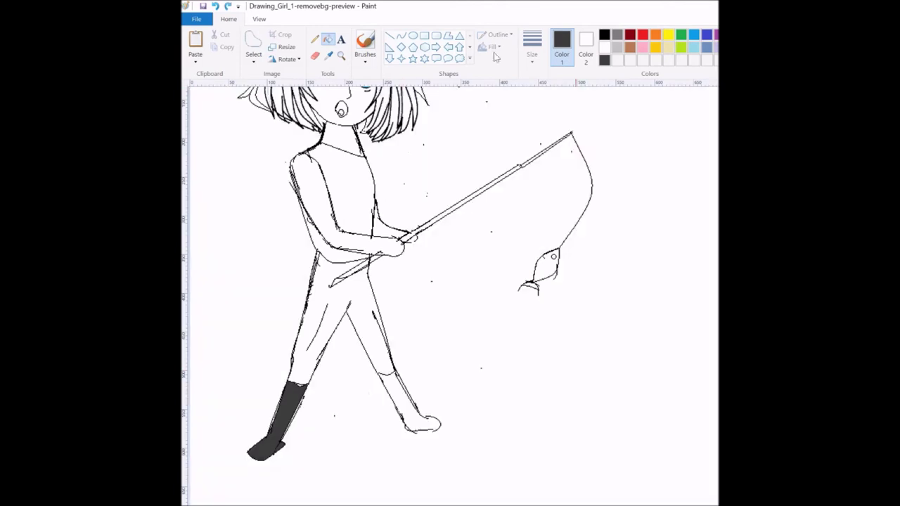
pyautogui.click(314, 55)
pyautogui.moveTo(437, 422)
pyautogui.mouseDown()
pyautogui.moveTo(444, 430)
pyautogui.moveTo(434, 422)
pyautogui.mouseUp()
pyautogui.click(400, 35)
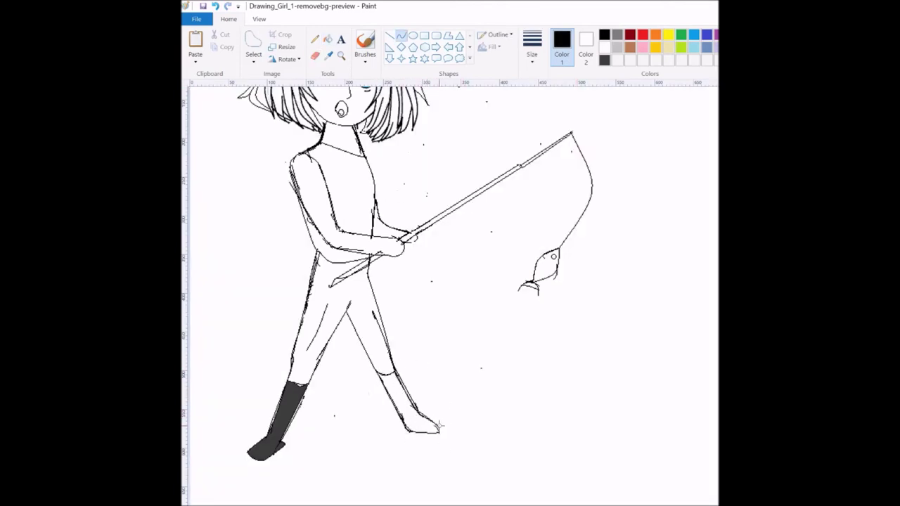
pyautogui.click(328, 40)
pyautogui.click(411, 406)
# Mix a rose colour, save it to custom colours, and fill the trousers rose
pyautogui.click(643, 47)
pyautogui.moveTo(715, 237); pyautogui.dragTo(715, 257)
pyautogui.click(662, 350)
pyautogui.click(490, 351)
pyautogui.click(334, 337)
# Fill the shirt and white waist patch rose, then fill the face pale cream
pyautogui.scroll(3, 335, 317)
pyautogui.click(335, 355)
pyautogui.click(336, 358)
pyautogui.click(400, 35)
pyautogui.click(604, 35)
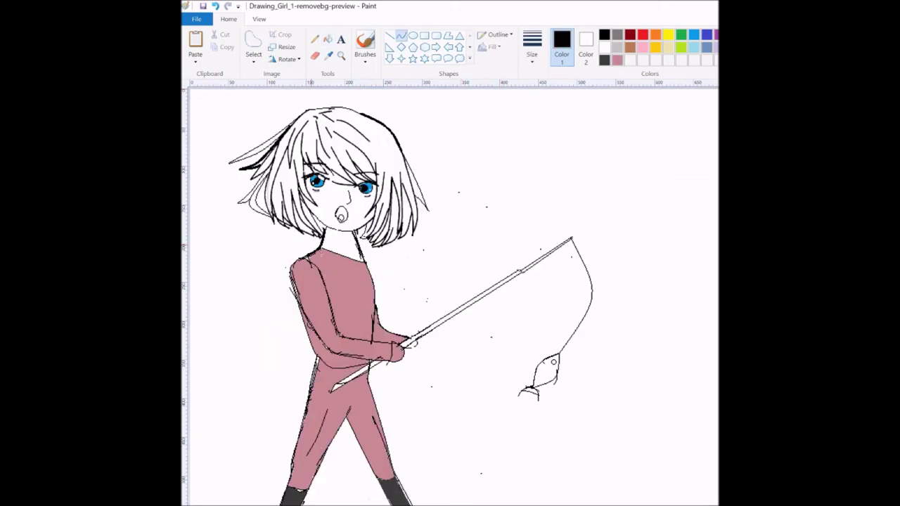
pyautogui.click(667, 47)
pyautogui.click(327, 39)
pyautogui.click(343, 242)
# Mix a pale peach skin tone in Edit colors, saving yellow to custom colours
pyautogui.click(745, 48)
pyautogui.click(622, 272)
pyautogui.click(494, 204)
pyautogui.click(662, 350)
pyautogui.click(480, 204)
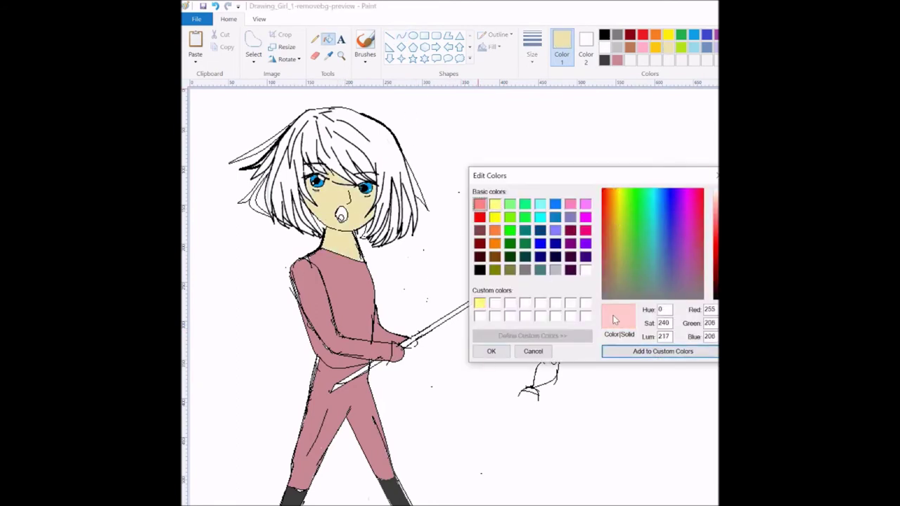
pyautogui.click(613, 287)
pyautogui.click(606, 256)
pyautogui.click(491, 351)
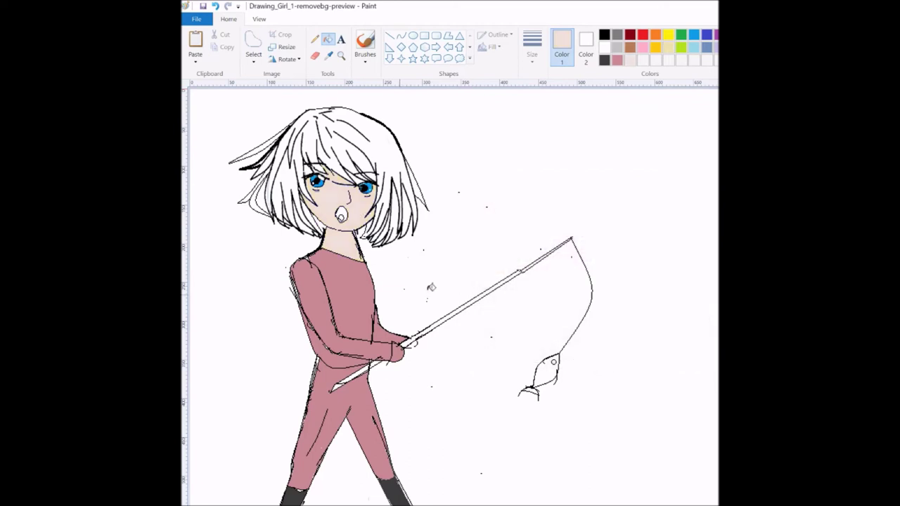
# Undo an accidental brown background fill and return to black
pyautogui.click(629, 47)
pyautogui.click(511, 277)
pyautogui.hotkey('ctrl', 'z')
pyautogui.click(604, 34)
# Draw a new curved line along the fishing rod and colour it brown
pyautogui.click(400, 35)
pyautogui.moveTo(332, 386)
pyautogui.mouseDown()
pyautogui.moveTo(595, 221)
pyautogui.moveTo(428, 357)
pyautogui.moveTo(520, 271)
pyautogui.mouseUp()
pyautogui.click(390, 36)
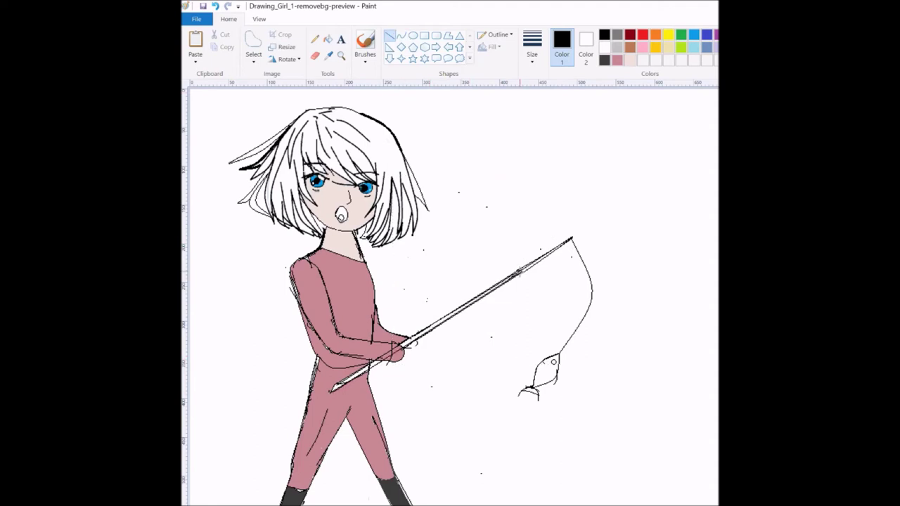
pyautogui.click(328, 39)
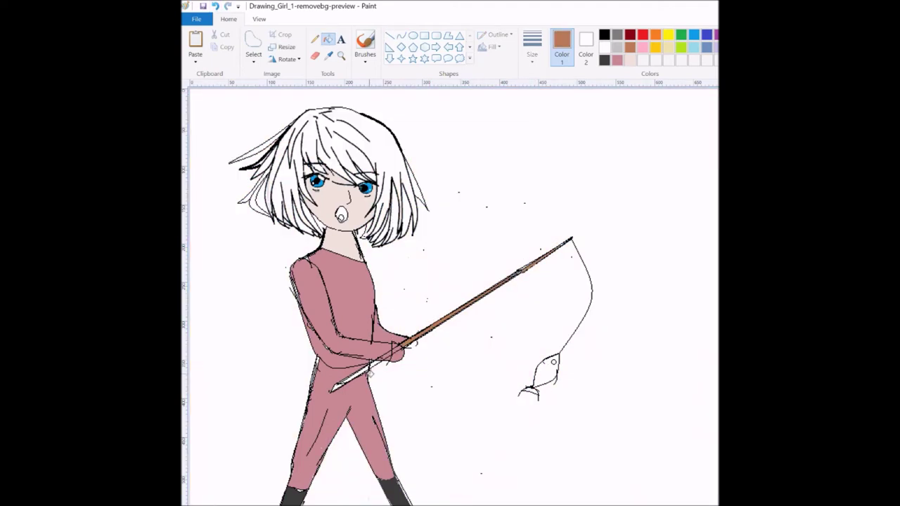
# Erase stray marks on the hand, shoulder and arm, sampling rose from the outfit
pyautogui.click(314, 55)
pyautogui.moveTo(383, 351)
pyautogui.mouseDown()
pyautogui.moveTo(394, 355)
pyautogui.moveTo(341, 350)
pyautogui.mouseUp()
pyautogui.click(605, 35)
pyautogui.click(329, 56)
pyautogui.click(371, 349)
pyautogui.moveTo(309, 274); pyautogui.dragTo(288, 303)
# Fill the shoulder and arm gaps rose, undoing an accidental pink background fill
pyautogui.click(323, 40)
pyautogui.click(310, 110)
pyautogui.hotkey('ctrl', 'z')
pyautogui.click(598, 34)
pyautogui.click(297, 288)
pyautogui.click(612, 60)
pyautogui.click(297, 288)
pyautogui.click(307, 269)
# Fill the mouth pink and a remaining white gap in the outfit
pyautogui.click(359, 348)
pyautogui.click(637, 47)
pyautogui.click(337, 215)
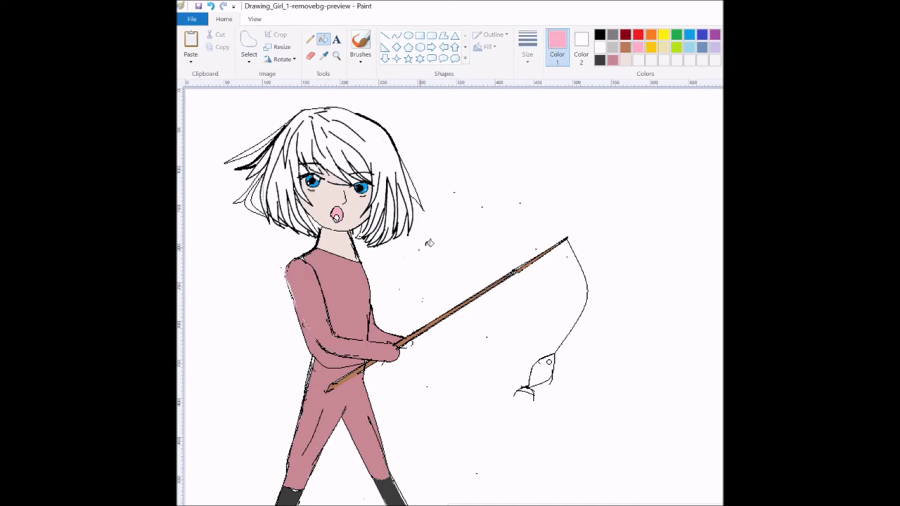
pyautogui.click(397, 35)
pyautogui.click(599, 35)
# Erase the hip outline beside the rod and fill the hip gap rose
pyautogui.click(310, 55)
pyautogui.moveTo(311, 368); pyautogui.dragTo(310, 394)
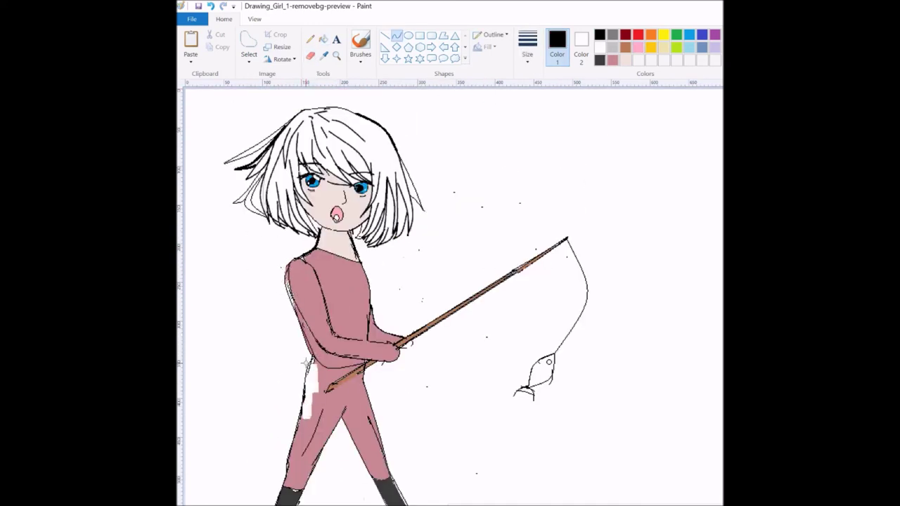
pyautogui.click(324, 55)
pyautogui.click(331, 295)
pyautogui.click(323, 40)
pyautogui.click(309, 383)
pyautogui.scroll(-3, 422, 316)
pyautogui.click(396, 35)
pyautogui.click(599, 34)
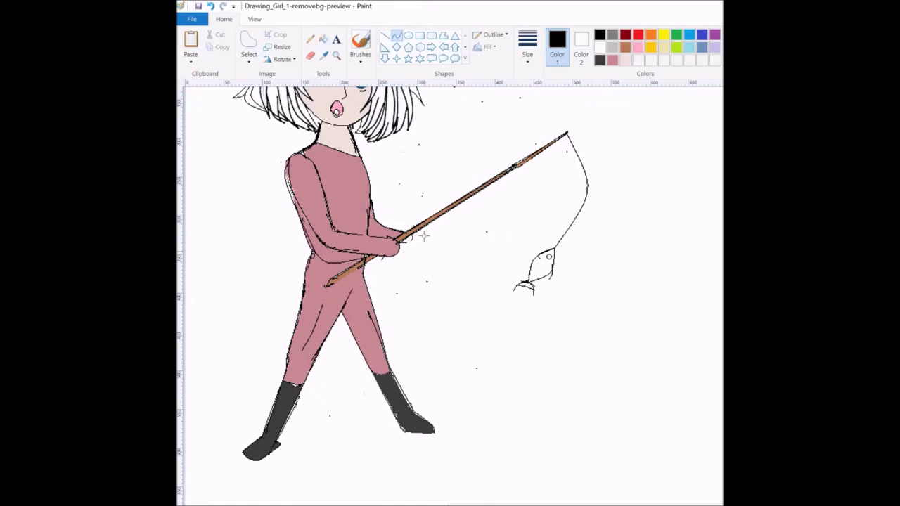
# Select the head with a rectangle and nudge it down slightly
pyautogui.scroll(3, 391, 306)
pyautogui.click(324, 55)
pyautogui.click(330, 295)
pyautogui.click(322, 39)
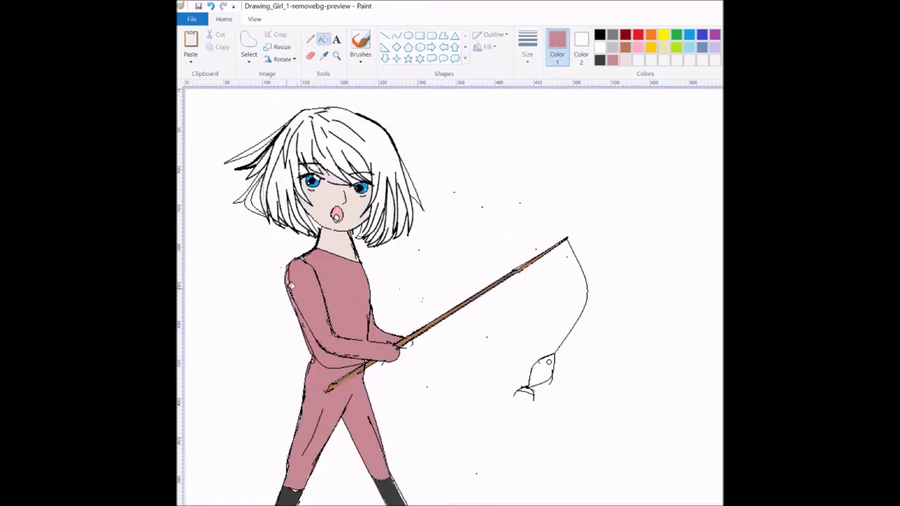
pyautogui.click(396, 35)
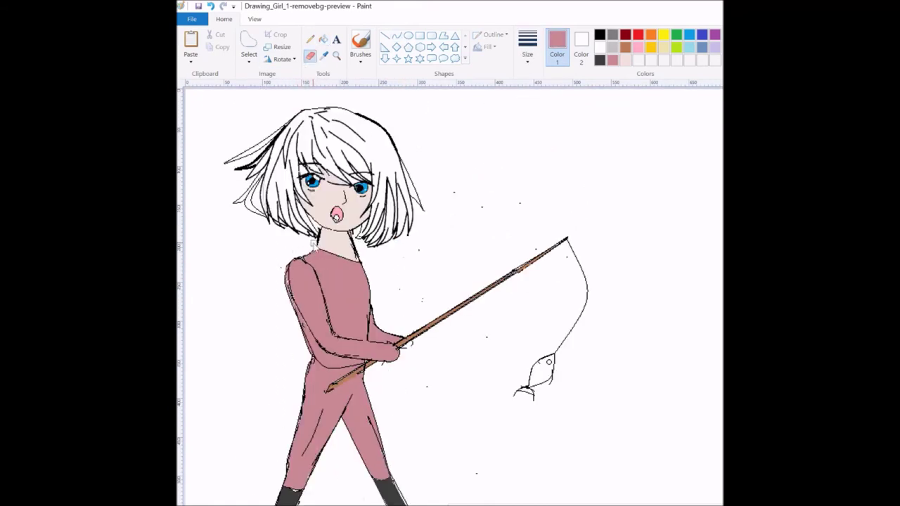
pyautogui.click(598, 35)
pyautogui.click(249, 46)
pyautogui.moveTo(201, 90); pyautogui.dragTo(456, 265)
pyautogui.press('Down')
pyautogui.press('Down')
pyautogui.press('Down')
pyautogui.press('Down')
pyautogui.press('Down')
pyautogui.press('Down')
pyautogui.press('Down')
pyautogui.press('Down')
pyautogui.scroll(-3, 555, 392)
pyautogui.scroll(3, 555, 391)
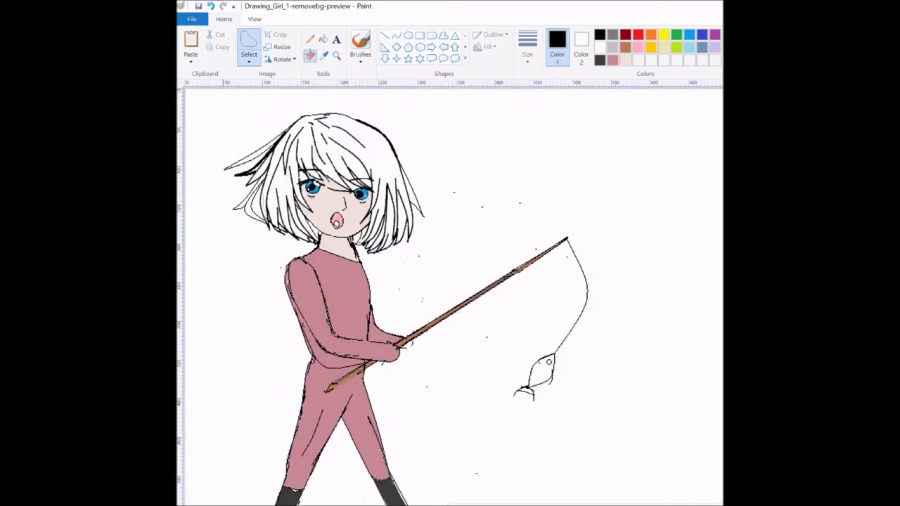
# Mix a blue for the hair and save it to custom colours
pyautogui.click(310, 56)
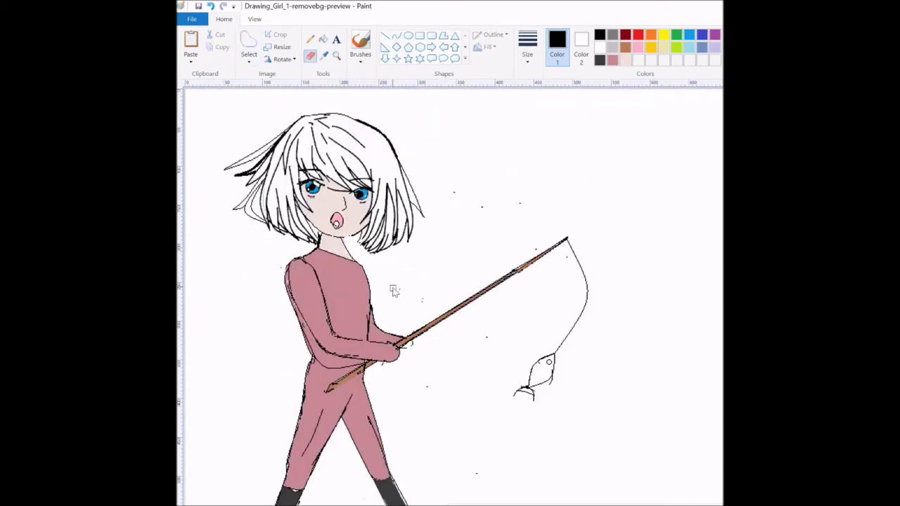
pyautogui.click(322, 39)
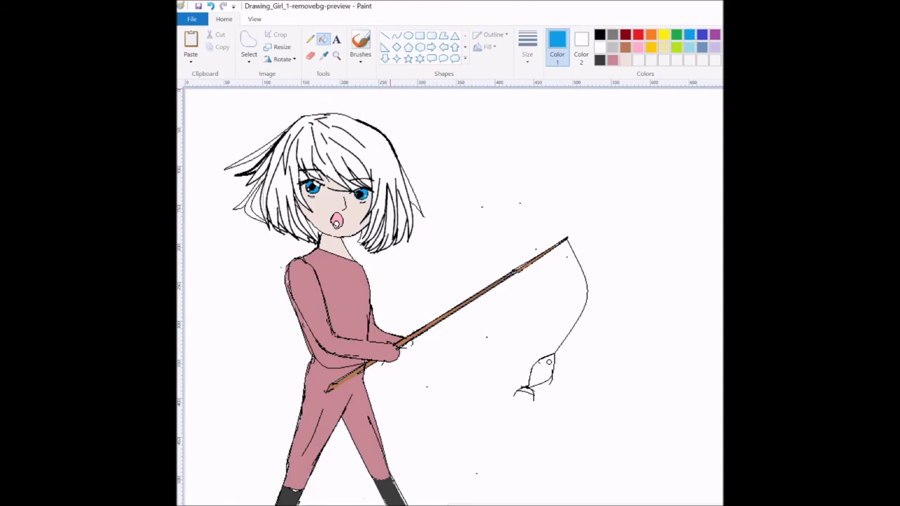
pyautogui.click(474, 304)
pyautogui.click(486, 351)
pyautogui.scroll(2, 412, 125)
pyautogui.click(396, 35)
# Redraw a black line along the top of the hair and save a deeper pink
pyautogui.click(599, 35)
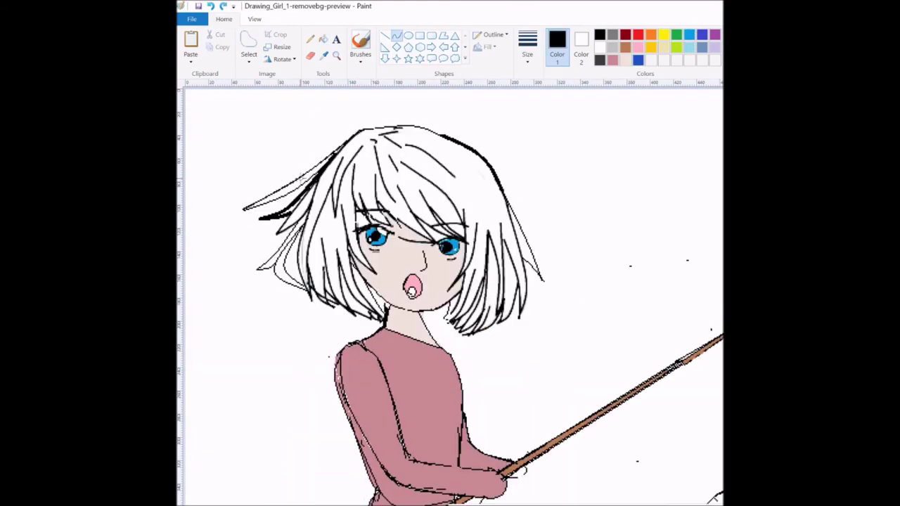
pyautogui.moveTo(373, 130); pyautogui.dragTo(436, 126)
pyautogui.click(323, 55)
pyautogui.click(414, 287)
pyautogui.click(486, 351)
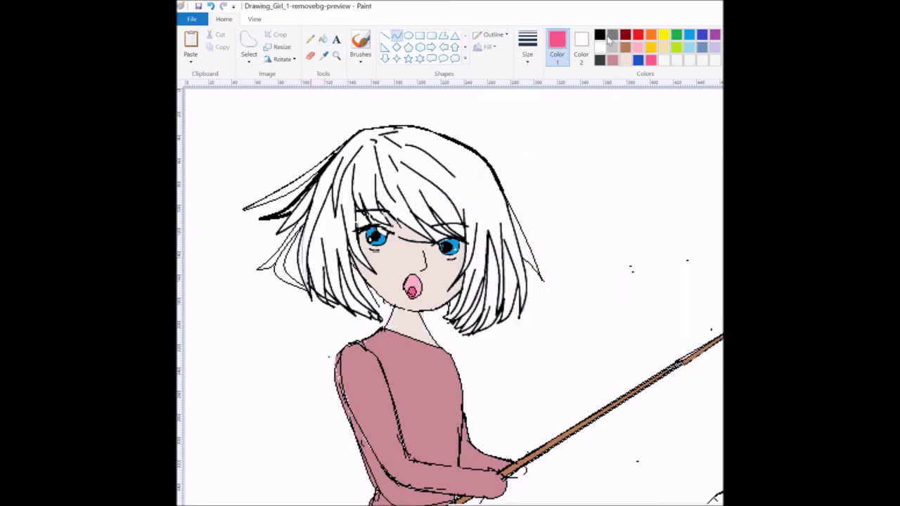
# Erase a small patch at the neck
pyautogui.click(599, 35)
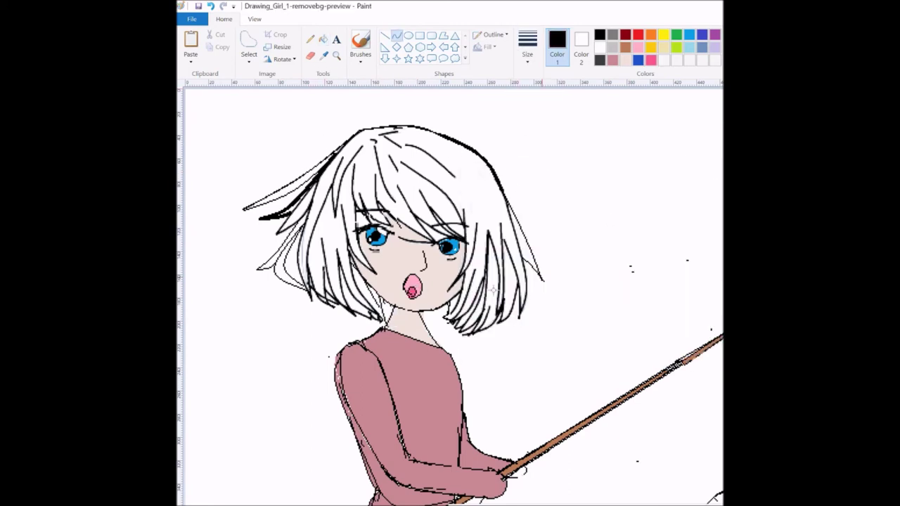
pyautogui.click(310, 56)
pyautogui.moveTo(382, 333); pyautogui.dragTo(393, 341)
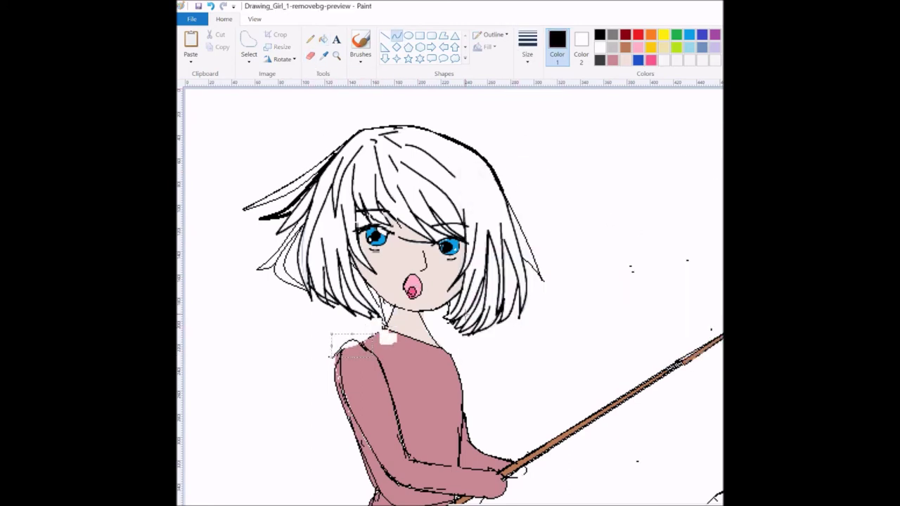
pyautogui.scroll(-3, 520, 354)
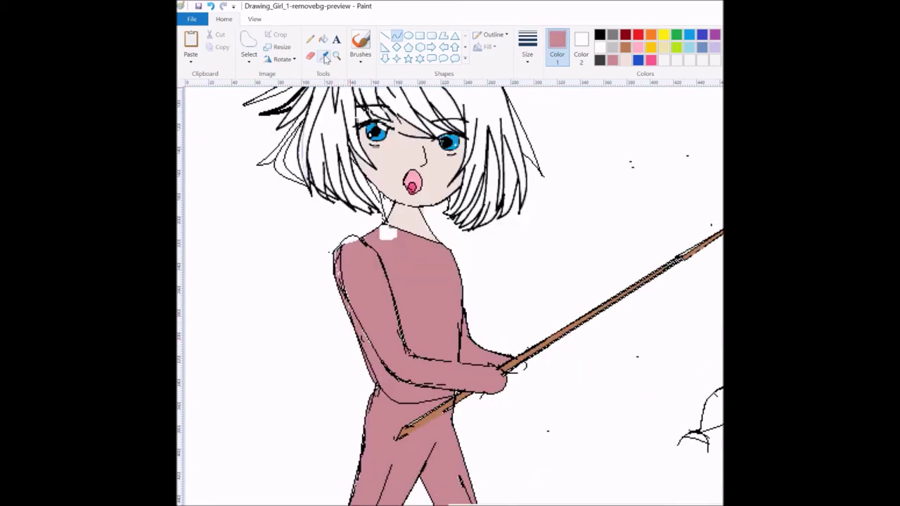
pyautogui.scroll(-3, 427, 268)
# Erase a patch on the leg, then undo the eraser mark with Ctrl+Z
pyautogui.click(310, 56)
pyautogui.moveTo(374, 319); pyautogui.dragTo(376, 290)
pyautogui.click(322, 38)
pyautogui.click(430, 91)
pyautogui.hotkey('ctrl', 'z')
pyautogui.click(599, 34)
pyautogui.click(395, 34)
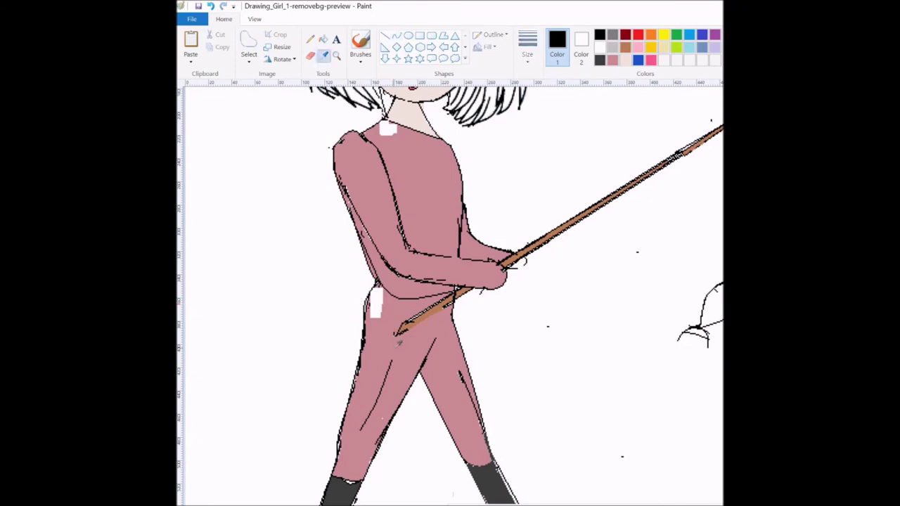
pyautogui.hotkey('ctrl', 'z')
pyautogui.scroll(3, 568, 145)
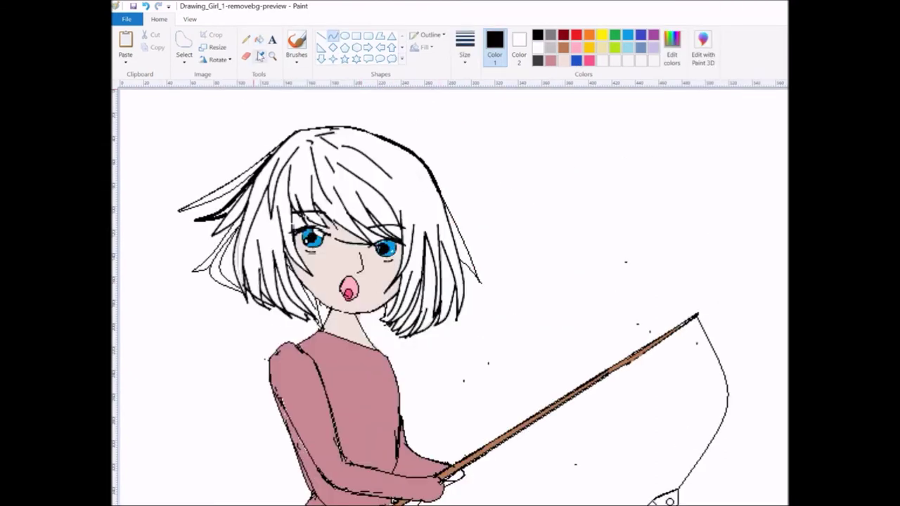
# Mix a dark blue and fill two hair sections with it
pyautogui.click(671, 49)
pyautogui.click(597, 353)
pyautogui.click(423, 354)
pyautogui.click(259, 39)
pyautogui.click(351, 162)
pyautogui.click(232, 184)
pyautogui.click(232, 260)
pyautogui.click(450, 283)
# Fill several lower hair strands and small gaps black, undoing an accidental all-black fill
pyautogui.click(537, 34)
pyautogui.click(449, 281)
pyautogui.click(426, 296)
pyautogui.click(406, 313)
pyautogui.click(291, 295)
pyautogui.click(221, 256)
pyautogui.click(352, 162)
pyautogui.click(146, 6)
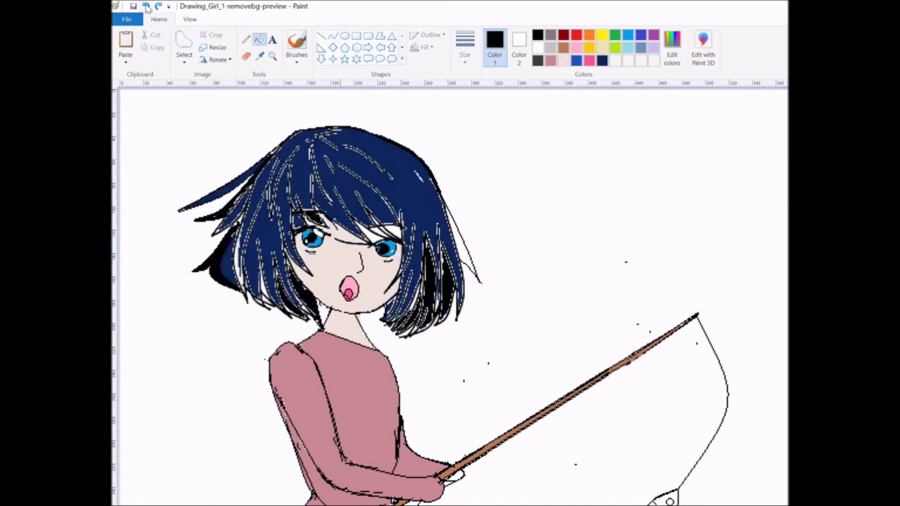
# Fill the white gap in the right side of the hair dark navy
pyautogui.click(259, 55)
pyautogui.click(371, 233)
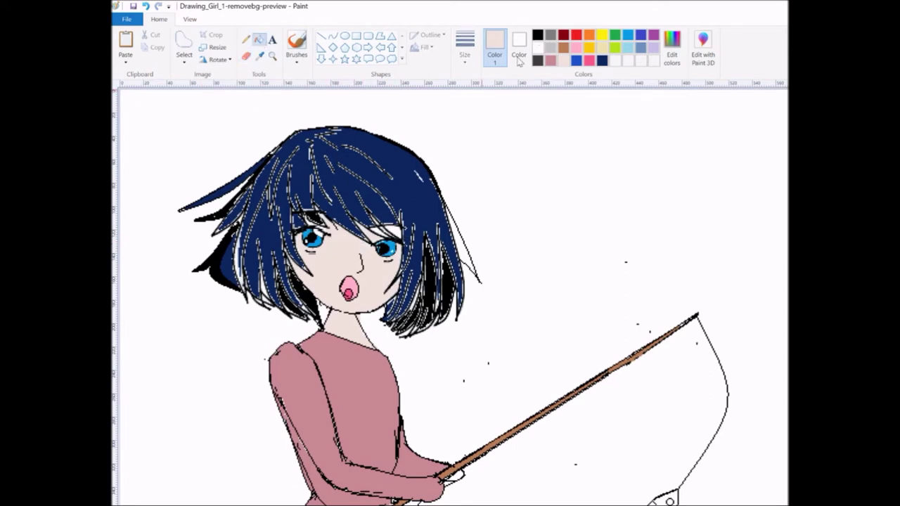
pyautogui.click(537, 35)
pyautogui.click(601, 60)
pyautogui.click(463, 242)
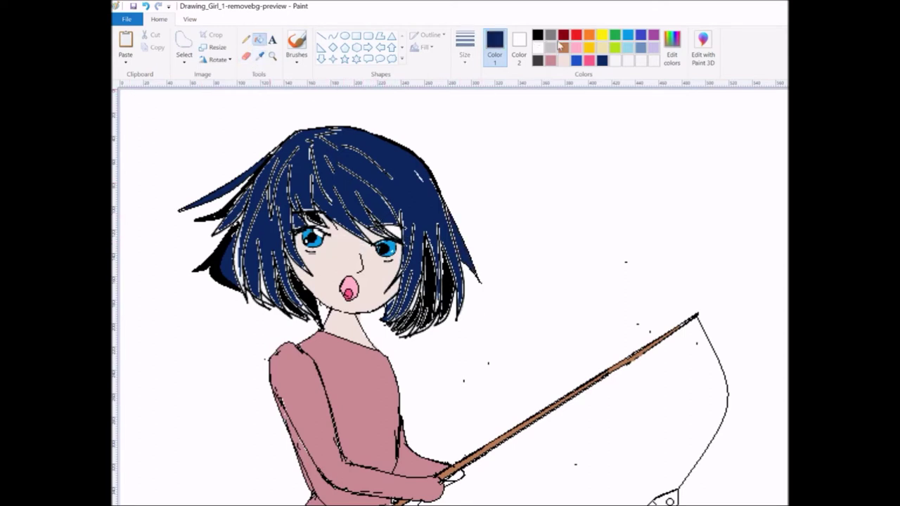
# Try a black fill on a hair section and undo it
pyautogui.click(537, 37)
pyautogui.click(266, 285)
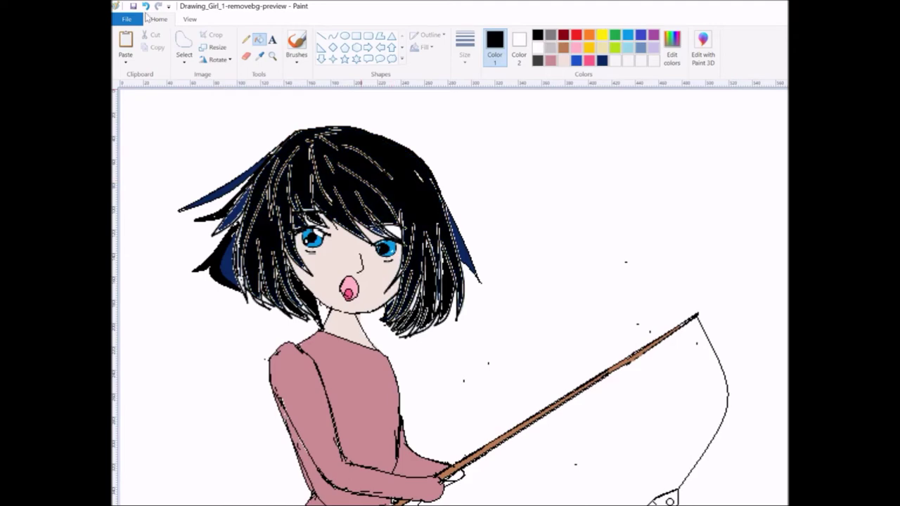
pyautogui.hotkey('ctrl', 'z')
pyautogui.scroll(-5, 566, 183)
pyautogui.click(333, 34)
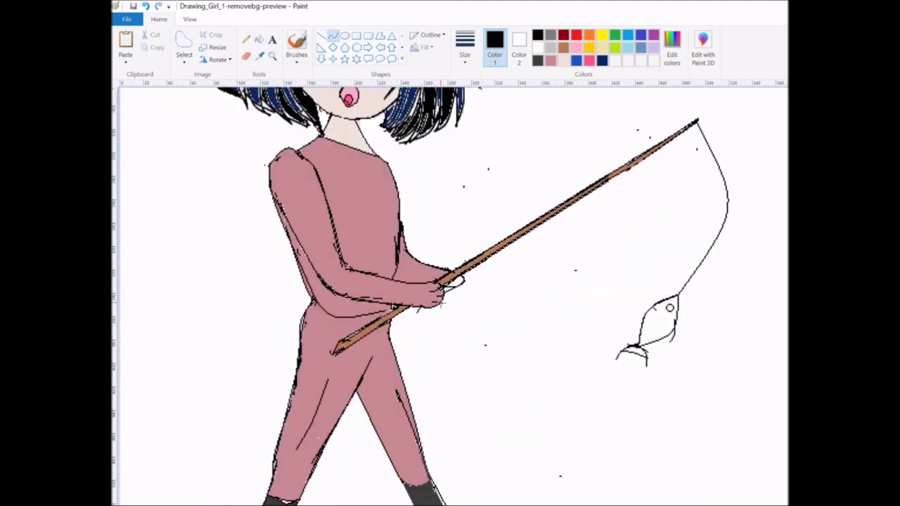
# Erase a patch on the torso beside the arm and sample the dusky pink from the torso
pyautogui.click(246, 56)
pyautogui.click(333, 35)
pyautogui.moveTo(392, 232)
pyautogui.mouseDown()
pyautogui.moveTo(390, 256)
pyautogui.moveTo(444, 270)
pyautogui.mouseUp()
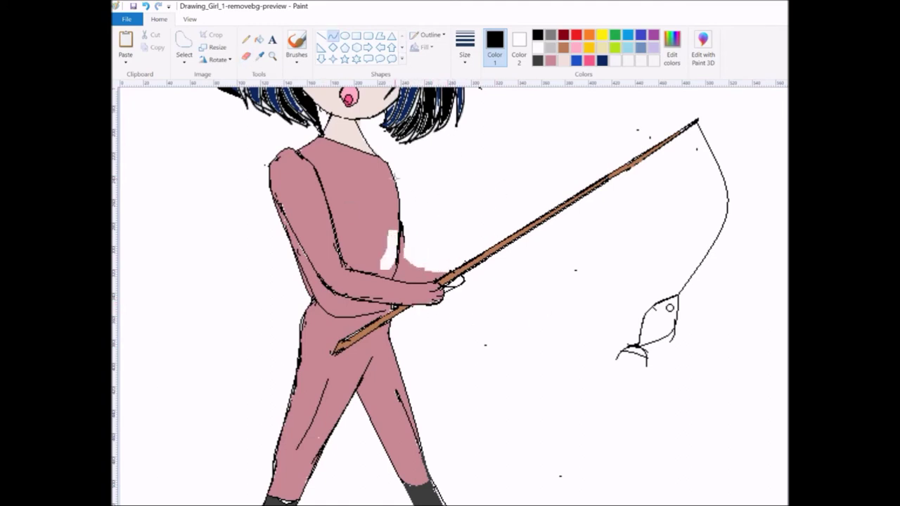
pyautogui.click(260, 56)
pyautogui.click(372, 210)
# Re-sample the torso's dusky pink and fill the white gap beside the arm with it
pyautogui.click(259, 39)
pyautogui.scroll(3, 450, 267)
pyautogui.click(333, 36)
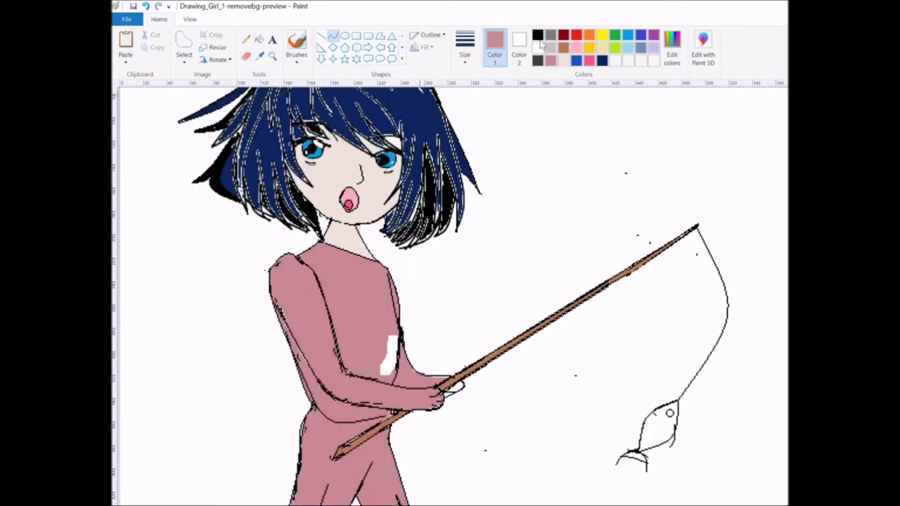
pyautogui.click(536, 35)
pyautogui.scroll(-3, 424, 265)
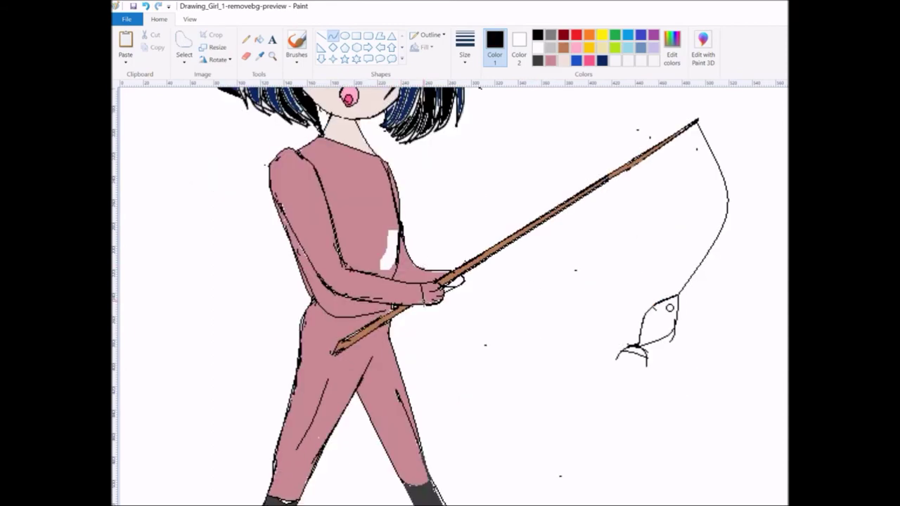
pyautogui.click(260, 56)
pyautogui.click(425, 299)
pyautogui.click(259, 40)
pyautogui.scroll(3, 490, 174)
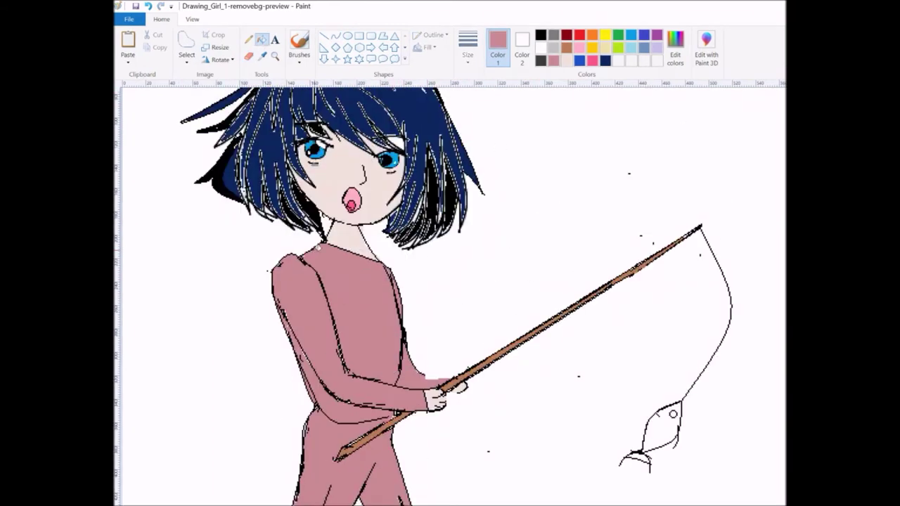
pyautogui.scroll(-5, 490, 174)
# Fill the fish's body orange, its eye black and its lower fin red
pyautogui.scroll(5, 456, 231)
pyautogui.click(591, 34)
pyautogui.click(661, 417)
pyautogui.click(541, 34)
pyautogui.click(673, 398)
pyautogui.click(578, 34)
pyautogui.click(636, 441)
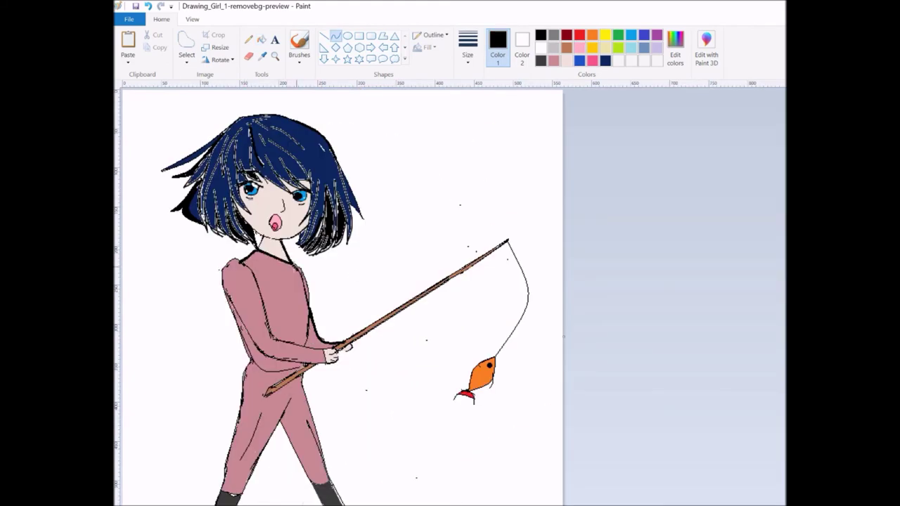
# Trace black curves along the arm edge, the torso's left edge and the waist
pyautogui.moveTo(309, 281); pyautogui.dragTo(315, 288)
pyautogui.moveTo(271, 258); pyautogui.dragTo(259, 344)
pyautogui.moveTo(258, 264); pyautogui.dragTo(235, 309)
pyautogui.moveTo(216, 273); pyautogui.dragTo(215, 330)
pyautogui.moveTo(278, 362); pyautogui.dragTo(281, 371)
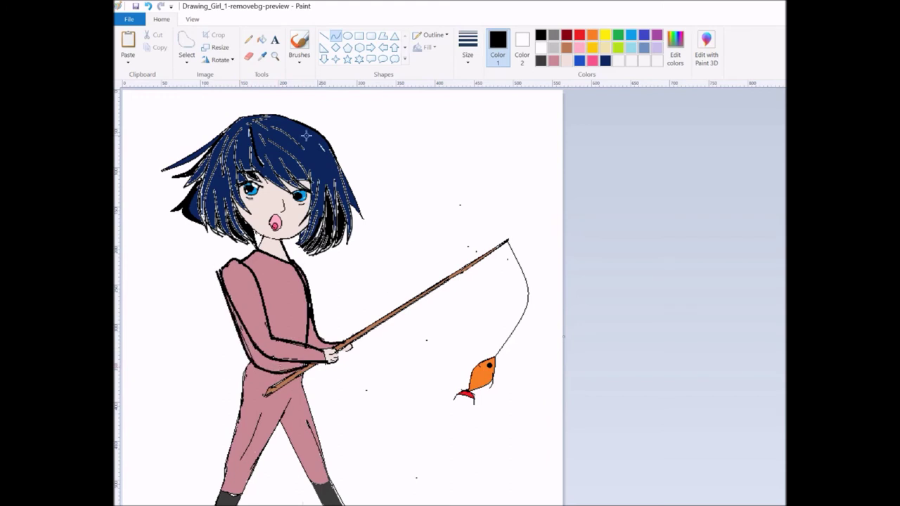
# Outline the left leg's inner edge and the back of the right boot in black
pyautogui.scroll(-3, 244, 383)
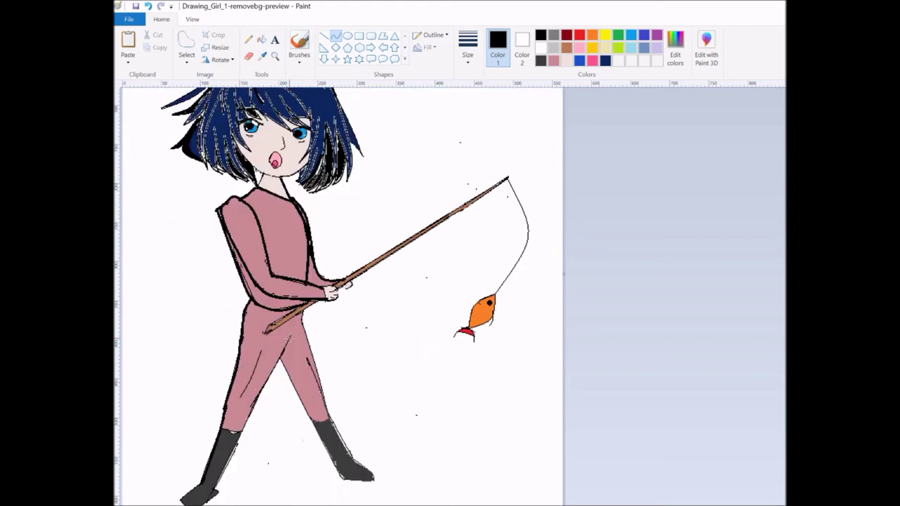
pyautogui.moveTo(280, 359); pyautogui.dragTo(314, 425)
pyautogui.moveTo(299, 393); pyautogui.dragTo(307, 417)
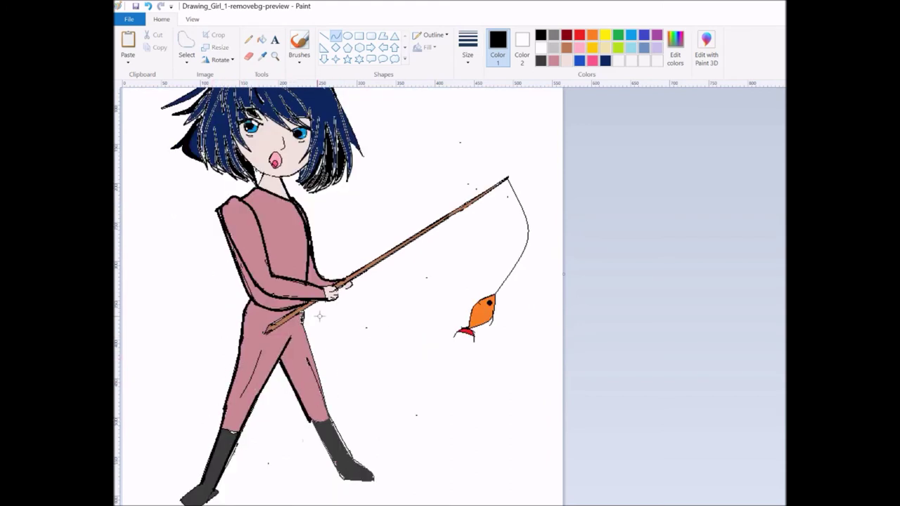
pyautogui.moveTo(345, 485); pyautogui.dragTo(330, 420)
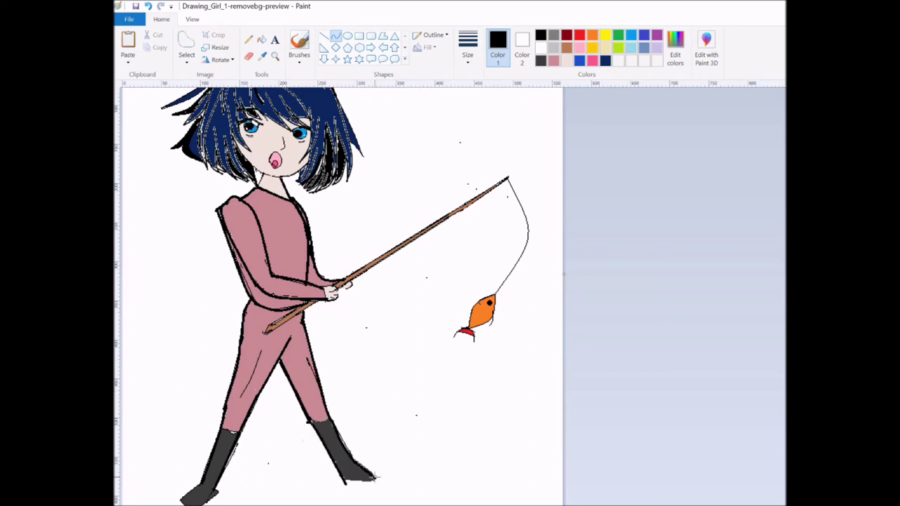
pyautogui.scroll(3, 343, 295)
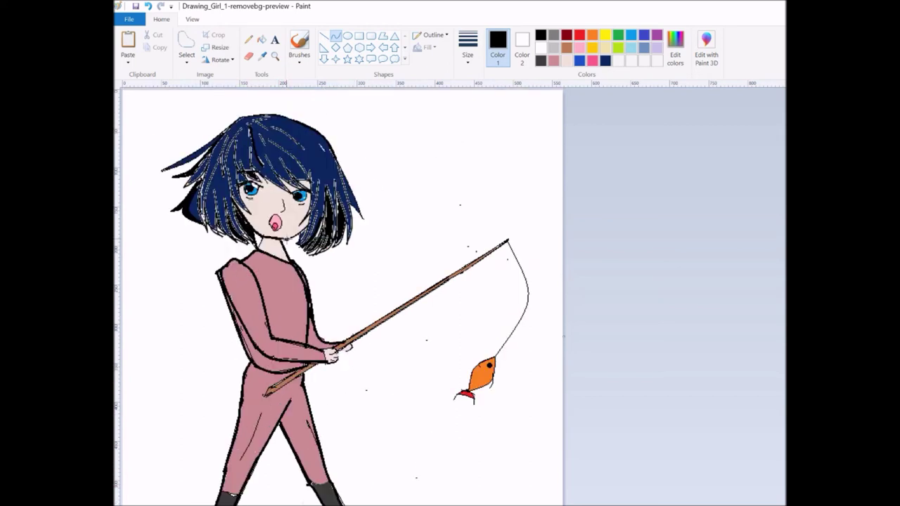
# Draw a bright blue curved highlight strand across the top of the navy hair
pyautogui.scroll(-3, 449, 124)
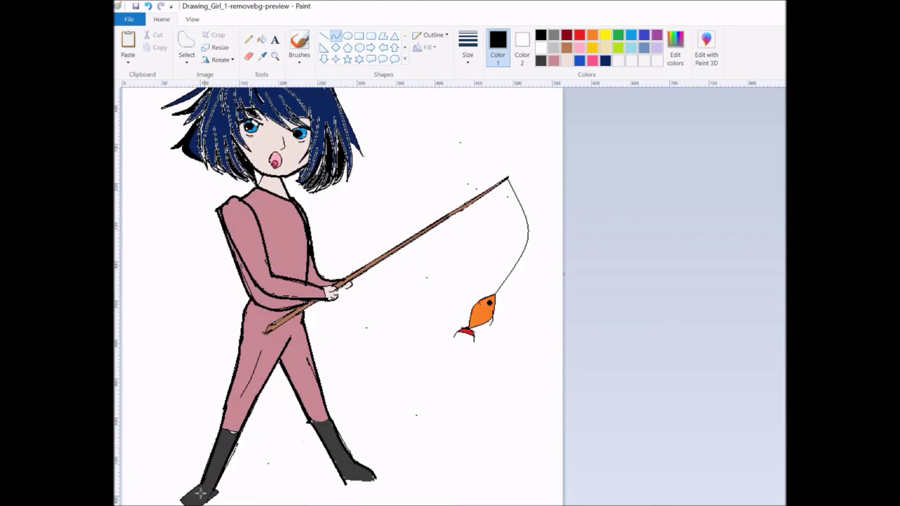
pyautogui.scroll(3, 210, 499)
pyautogui.scroll(-3, 245, 479)
pyautogui.scroll(3, 173, 378)
pyautogui.click(299, 47)
pyautogui.click(578, 60)
pyautogui.click(335, 36)
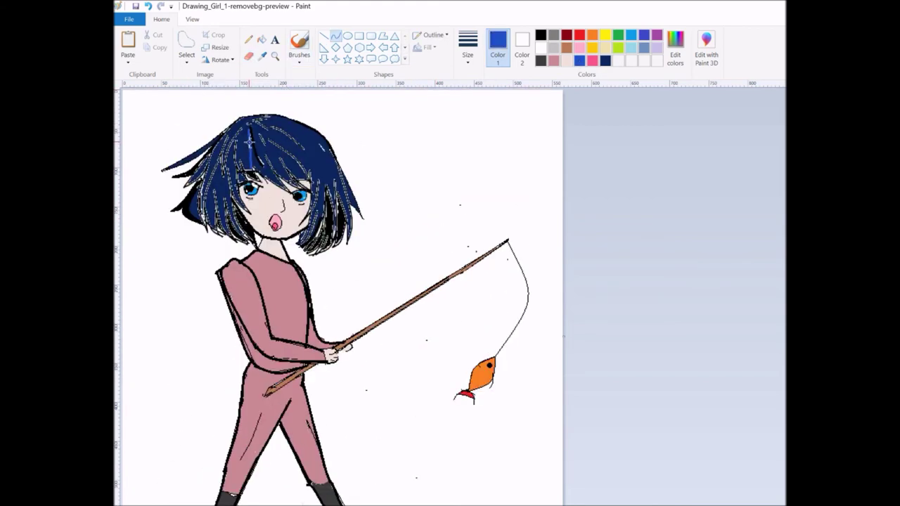
pyautogui.moveTo(264, 168); pyautogui.dragTo(317, 129)
pyautogui.moveTo(232, 162); pyautogui.dragTo(228, 188)
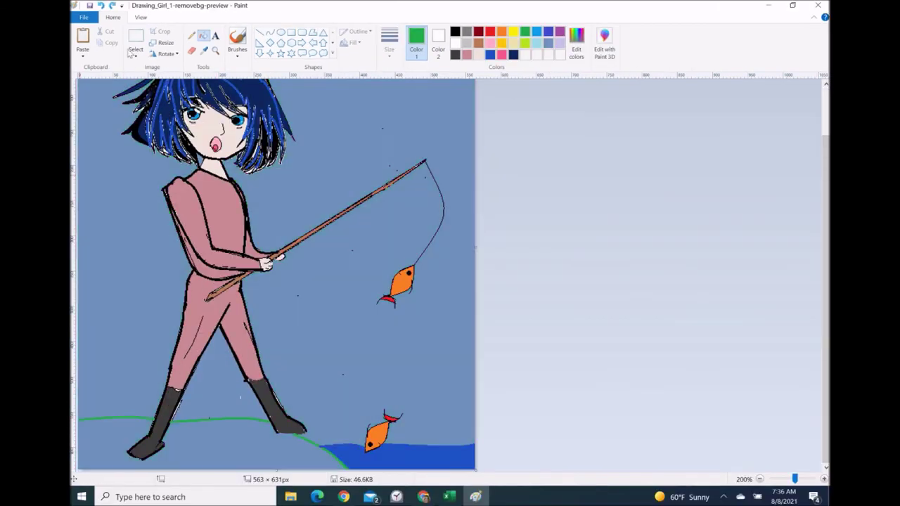
# Zoom in on the legs, draw a curved green hill line below the boots and fill it green
pyautogui.click(824, 478)
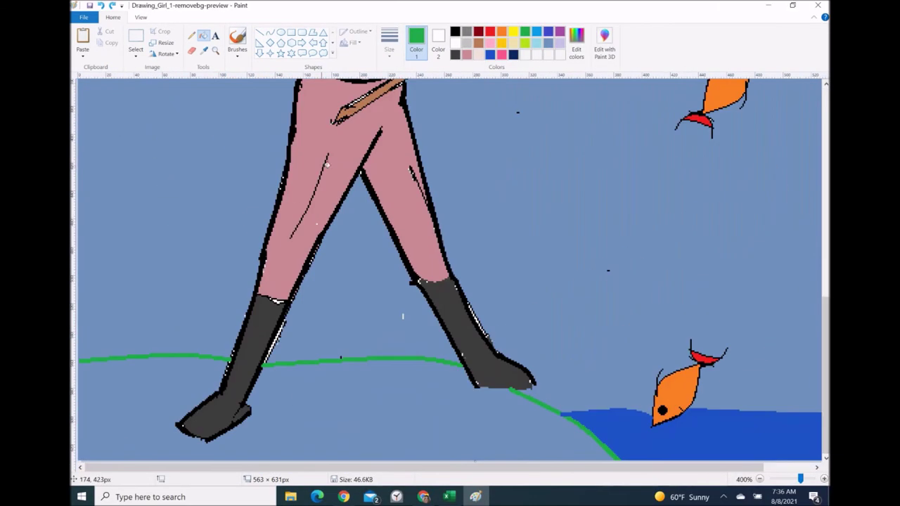
pyautogui.moveTo(78, 362); pyautogui.dragTo(271, 359)
pyautogui.moveTo(176, 361); pyautogui.dragTo(151, 337)
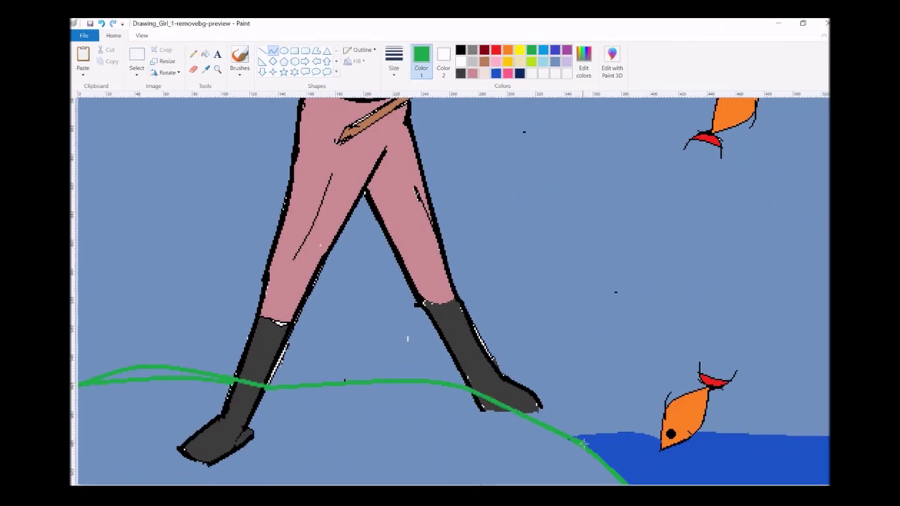
pyautogui.click(204, 55)
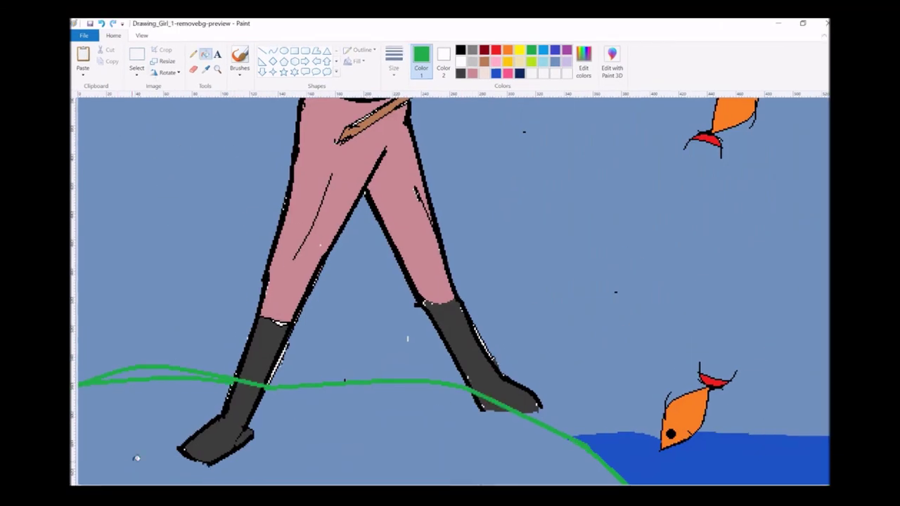
# Outline the hilltop arc, the hill's right edge and the water's top edge in black
pyautogui.click(352, 436)
pyautogui.click(461, 50)
pyautogui.click(273, 51)
pyautogui.moveTo(78, 383); pyautogui.dragTo(472, 391)
pyautogui.moveTo(344, 386); pyautogui.dragTo(359, 375)
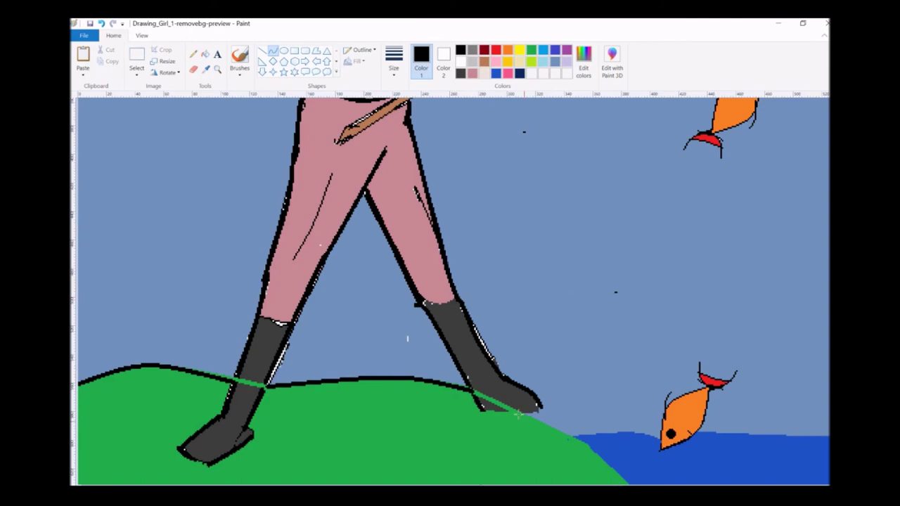
pyautogui.moveTo(520, 411); pyautogui.dragTo(631, 485)
pyautogui.moveTo(561, 435); pyautogui.dragTo(822, 440)
# Fill the green strip across the boot with dark gray
pyautogui.hscroll(2, 450, 288)
pyautogui.scroll(3, 450, 288)
pyautogui.scroll(-3, 450, 288)
pyautogui.click(461, 73)
pyautogui.click(204, 54)
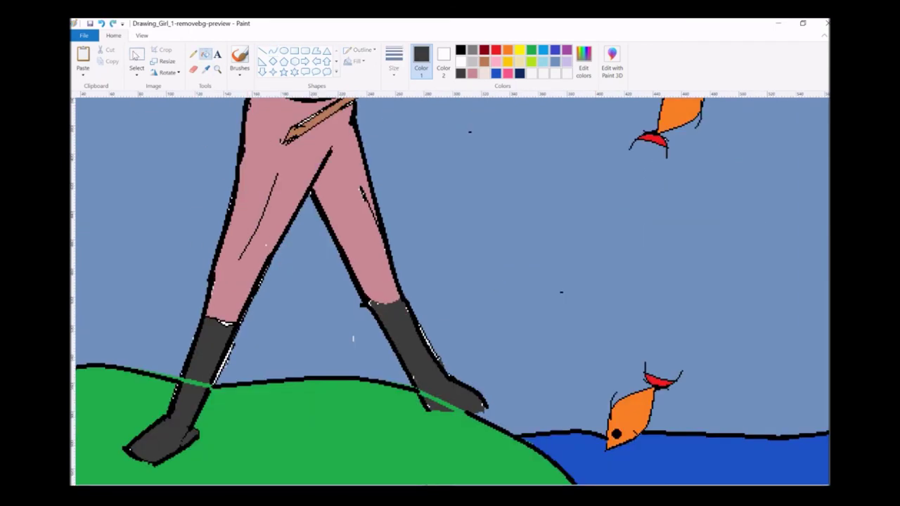
pyautogui.click(272, 50)
pyautogui.click(461, 49)
pyautogui.click(206, 70)
pyautogui.click(211, 351)
# Erase stray marks around the foot and boot
pyautogui.moveTo(184, 379); pyautogui.dragTo(211, 385)
pyautogui.click(193, 70)
pyautogui.moveTo(187, 385)
pyautogui.mouseDown()
pyautogui.moveTo(175, 432)
pyautogui.moveTo(120, 439)
pyautogui.moveTo(111, 473)
pyautogui.mouseUp()
pyautogui.click(206, 70)
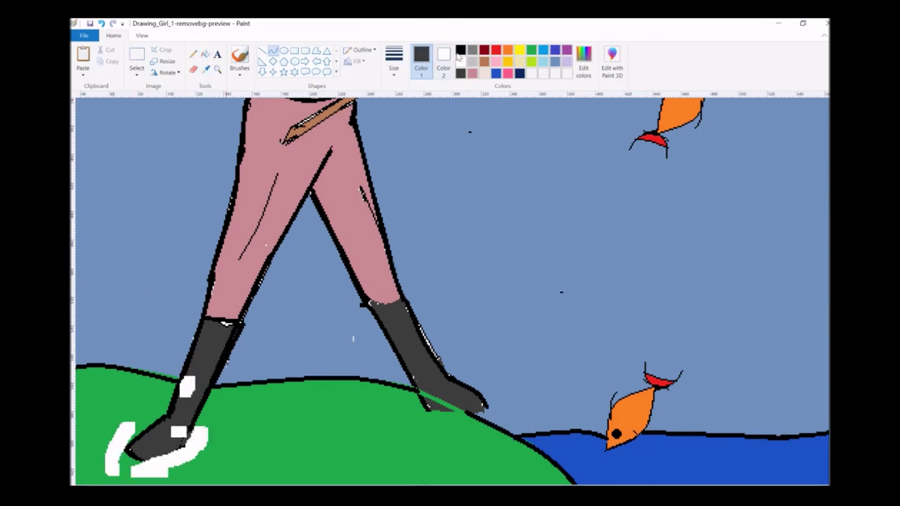
pyautogui.click(175, 443)
pyautogui.click(204, 54)
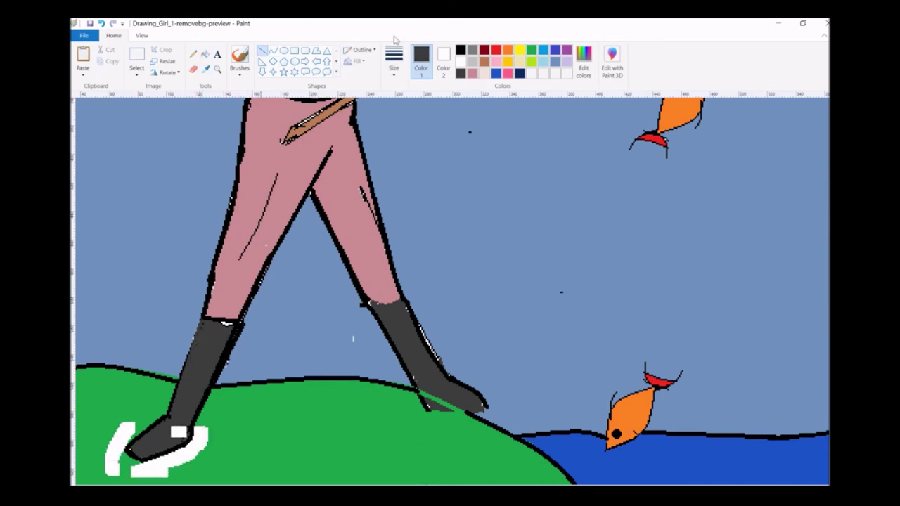
# Sample the body's pink as the drawing colour and switch to the brush
pyautogui.click(141, 36)
pyautogui.scroll(3, 450, 281)
pyautogui.click(113, 35)
pyautogui.scroll(-3, 196, 340)
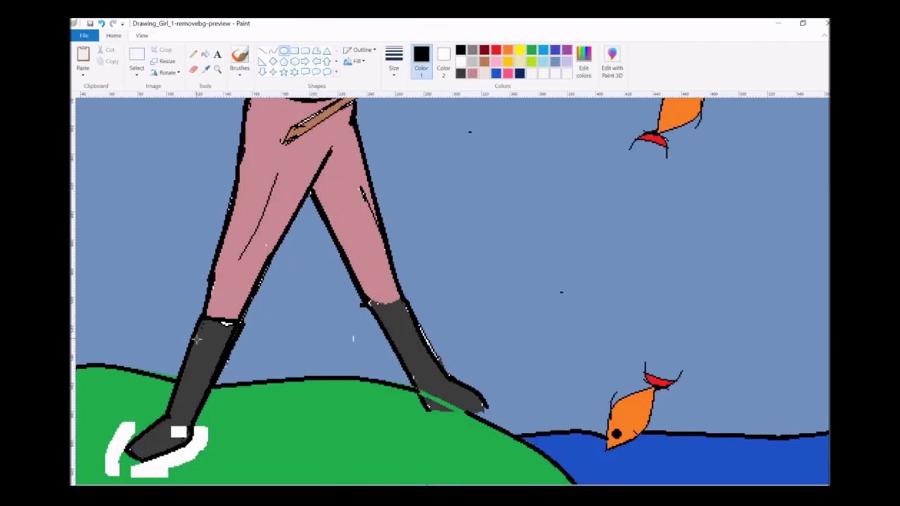
pyautogui.click(136, 55)
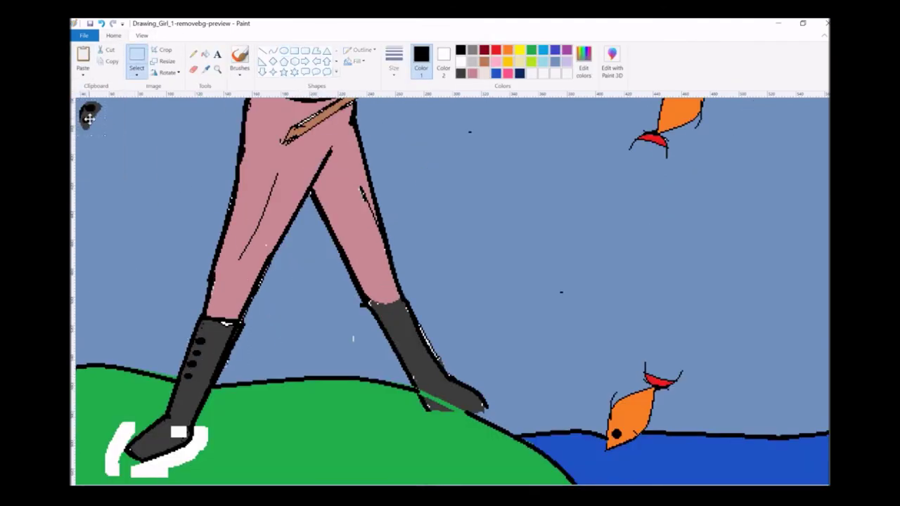
pyautogui.scroll(6, 88, 116)
pyautogui.click(206, 69)
pyautogui.click(302, 176)
pyautogui.click(239, 60)
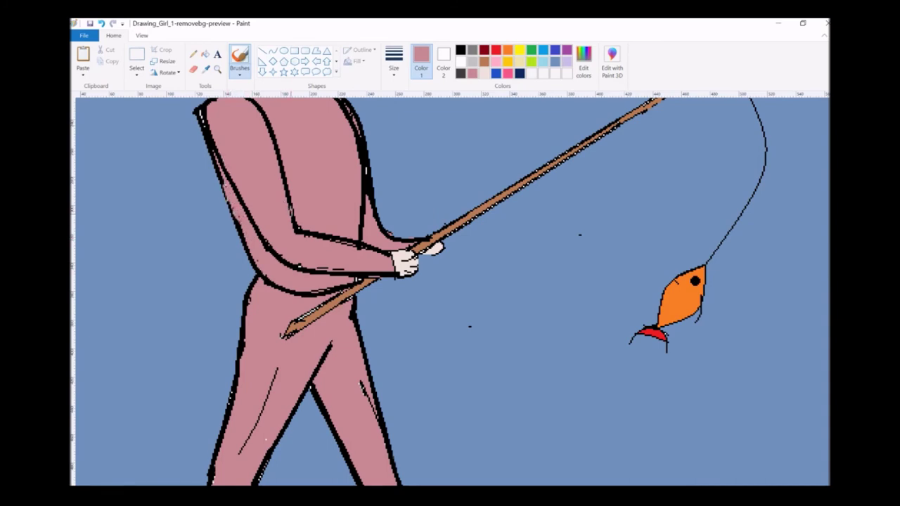
# Erase near the arm and draw a black straight line along the boot's sole
pyautogui.scroll(3, 450, 288)
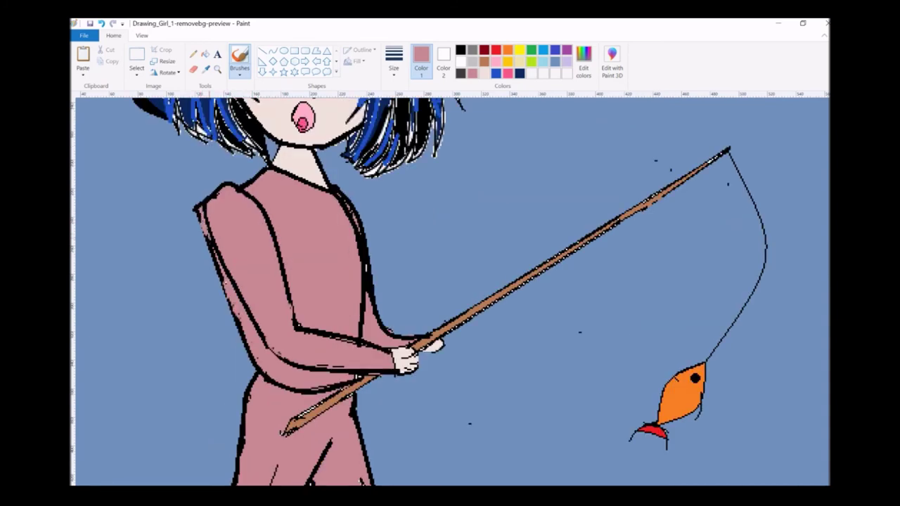
pyautogui.click(193, 69)
pyautogui.moveTo(169, 179); pyautogui.dragTo(186, 246)
pyautogui.scroll(-8, 331, 351)
pyautogui.click(273, 51)
pyautogui.click(460, 49)
pyautogui.moveTo(426, 408); pyautogui.dragTo(483, 406)
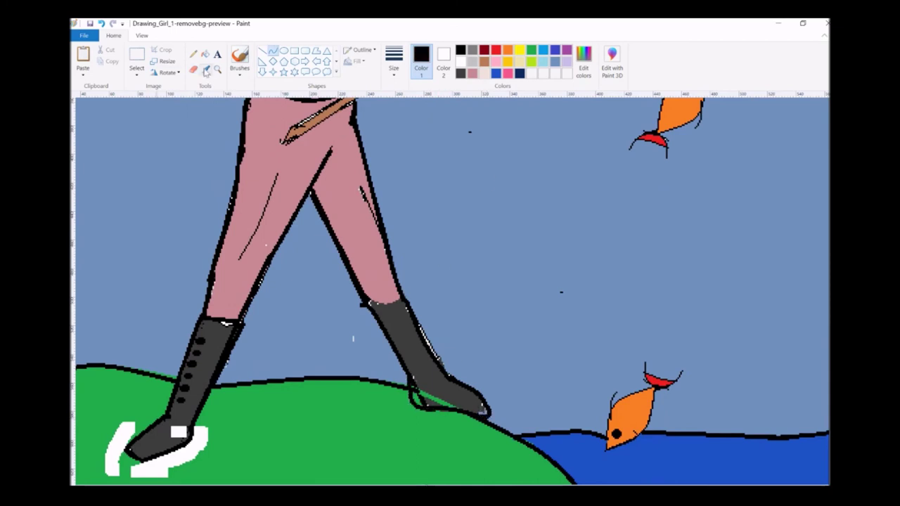
# Sample the boot's dark grey, then pick the hair's navy and black from the drawing
pyautogui.click(206, 70)
pyautogui.click(421, 358)
pyautogui.click(239, 60)
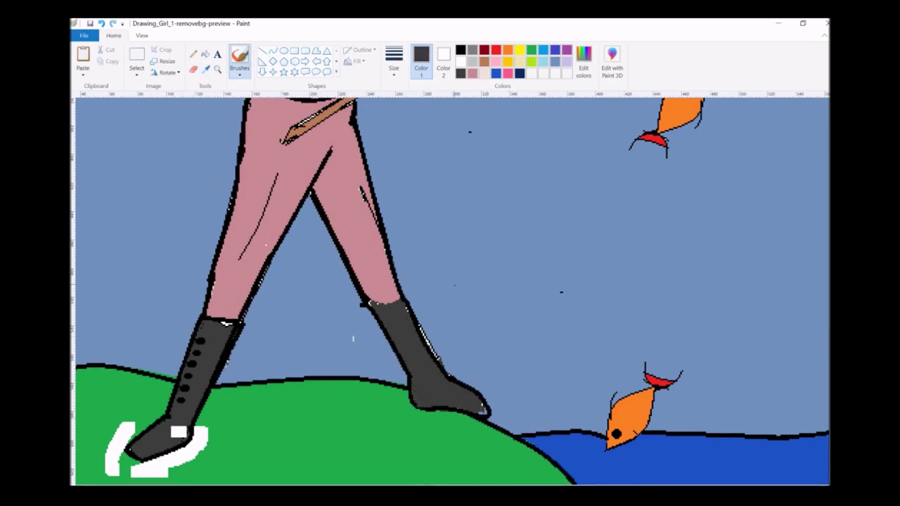
pyautogui.click(206, 54)
pyautogui.click(272, 51)
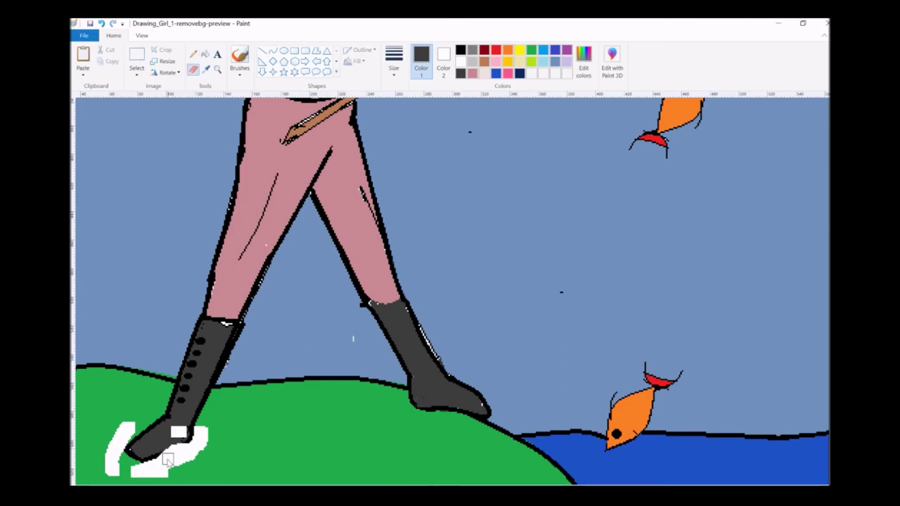
pyautogui.click(461, 49)
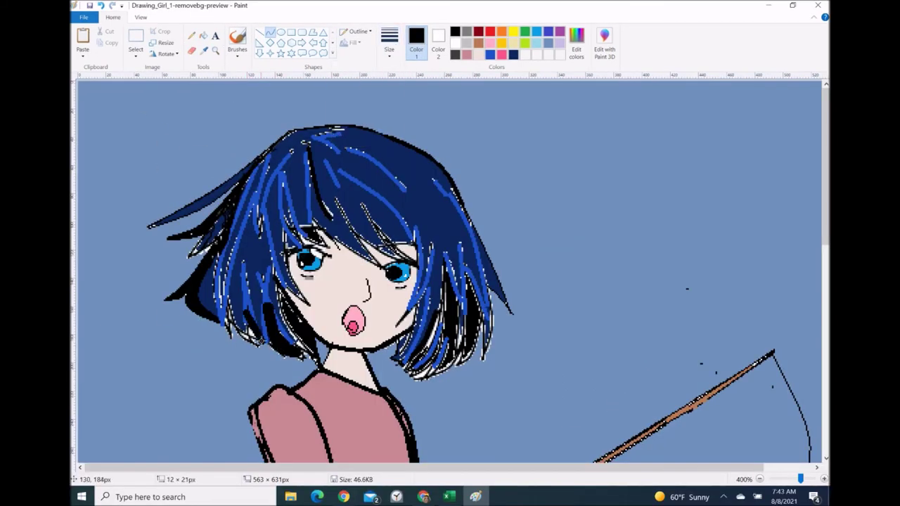
pyautogui.click(238, 227)
pyautogui.click(180, 236)
# Draw black strands on the hair's left side, top and bangs, undoing a stray line near the eye
pyautogui.moveTo(183, 259); pyautogui.dragTo(224, 206)
pyautogui.click(177, 258)
pyautogui.moveTo(287, 131); pyautogui.dragTo(402, 133)
pyautogui.moveTo(309, 147); pyautogui.dragTo(376, 266)
pyautogui.moveTo(328, 246); pyautogui.dragTo(295, 288)
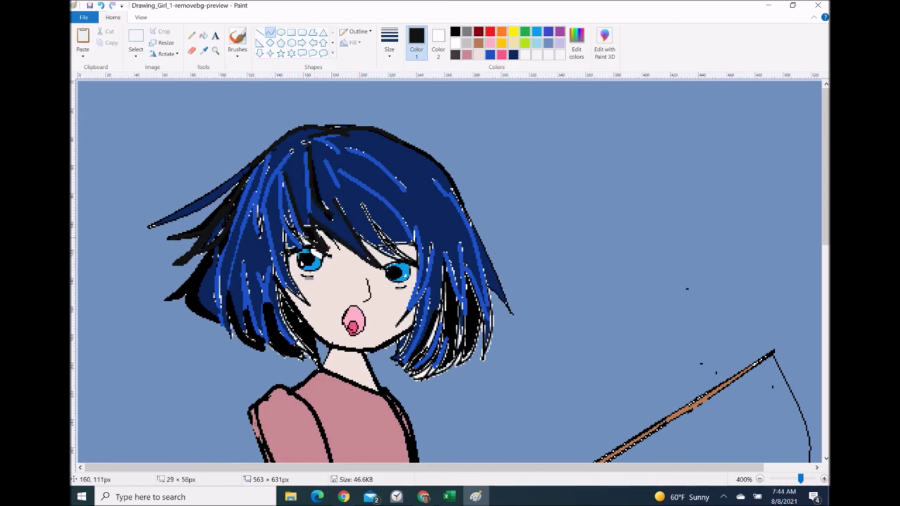
pyautogui.hotkey('ctrl', 'z')
# Add black strands through the right-side and upper-right hair
pyautogui.scroll(-3, 464, 304)
pyautogui.moveTo(415, 271); pyautogui.dragTo(425, 145)
pyautogui.moveTo(409, 193); pyautogui.dragTo(439, 197)
pyautogui.moveTo(422, 284)
pyautogui.mouseDown()
pyautogui.moveTo(456, 240)
pyautogui.moveTo(461, 196)
pyautogui.moveTo(450, 152)
pyautogui.moveTo(502, 131)
pyautogui.moveTo(484, 267)
pyautogui.moveTo(541, 200)
pyautogui.moveTo(470, 232)
pyautogui.moveTo(466, 261)
pyautogui.mouseUp()
# Sample the hair's blue and add several light-blue strands across the hair
pyautogui.click(204, 50)
pyautogui.click(285, 200)
pyautogui.moveTo(434, 274); pyautogui.dragTo(419, 231)
pyautogui.scroll(2, 279, 165)
pyautogui.click(397, 195)
pyautogui.moveTo(423, 220); pyautogui.dragTo(352, 172)
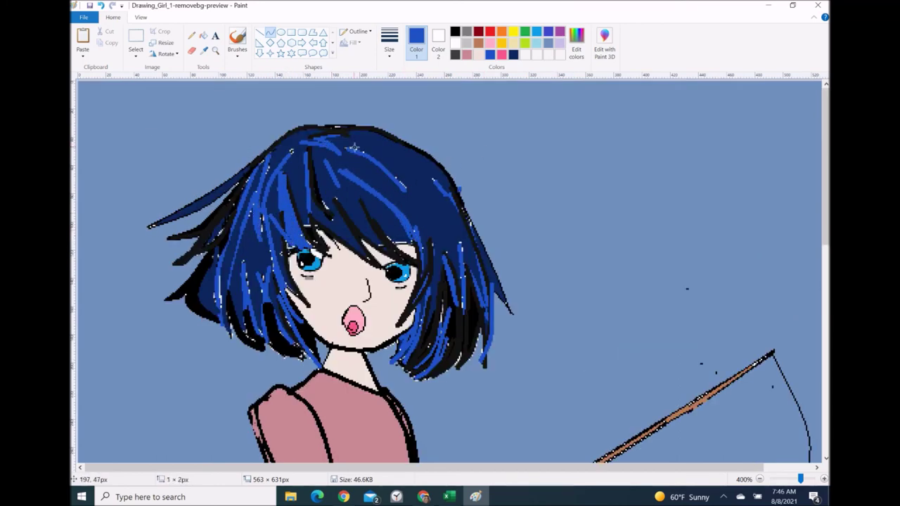
pyautogui.moveTo(194, 246); pyautogui.dragTo(241, 185)
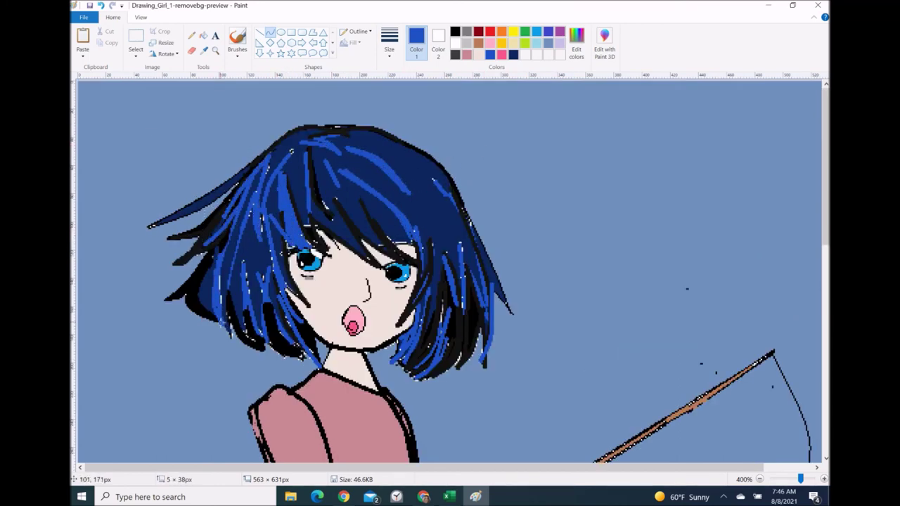
# Erase stray marks on the left leg and between the legs
pyautogui.scroll(-3, 247, 285)
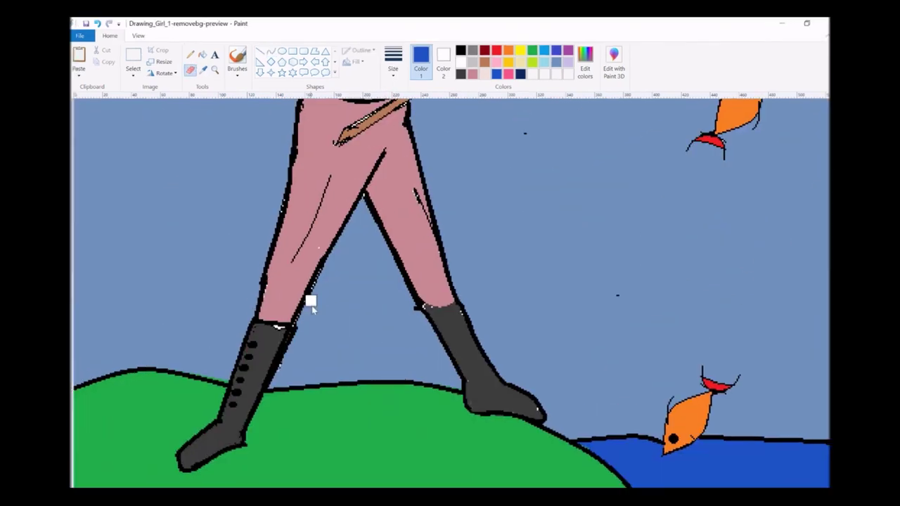
pyautogui.moveTo(325, 281); pyautogui.dragTo(295, 362)
pyautogui.moveTo(383, 296); pyautogui.dragTo(420, 330)
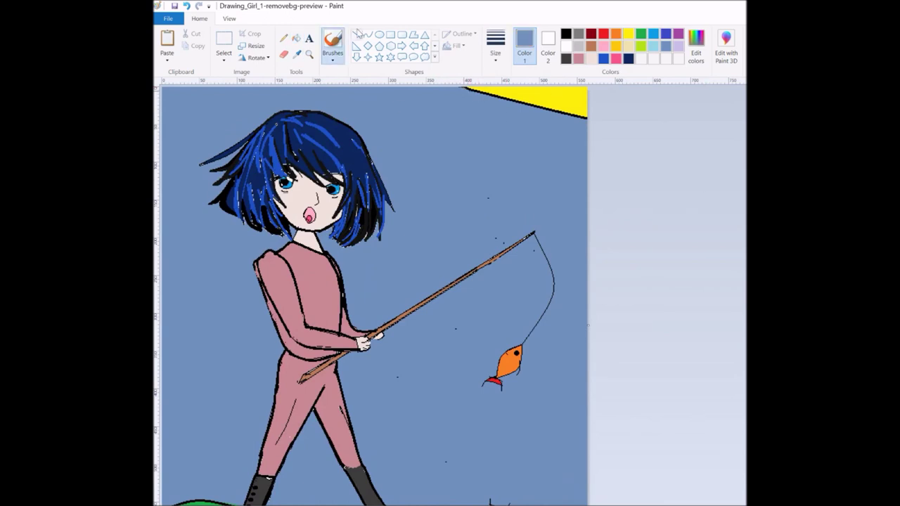
# Draw black curved rays fanning out from the sun
pyautogui.click(367, 34)
pyautogui.click(566, 34)
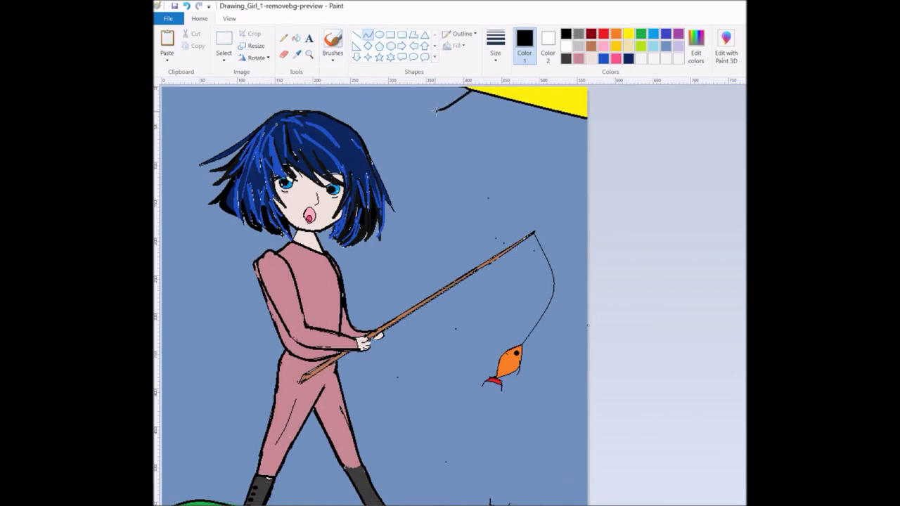
pyautogui.moveTo(453, 107)
pyautogui.mouseDown()
pyautogui.moveTo(463, 99)
pyautogui.moveTo(432, 144)
pyautogui.mouseUp()
pyautogui.moveTo(509, 98)
pyautogui.mouseDown()
pyautogui.moveTo(439, 152)
pyautogui.moveTo(473, 167)
pyautogui.mouseUp()
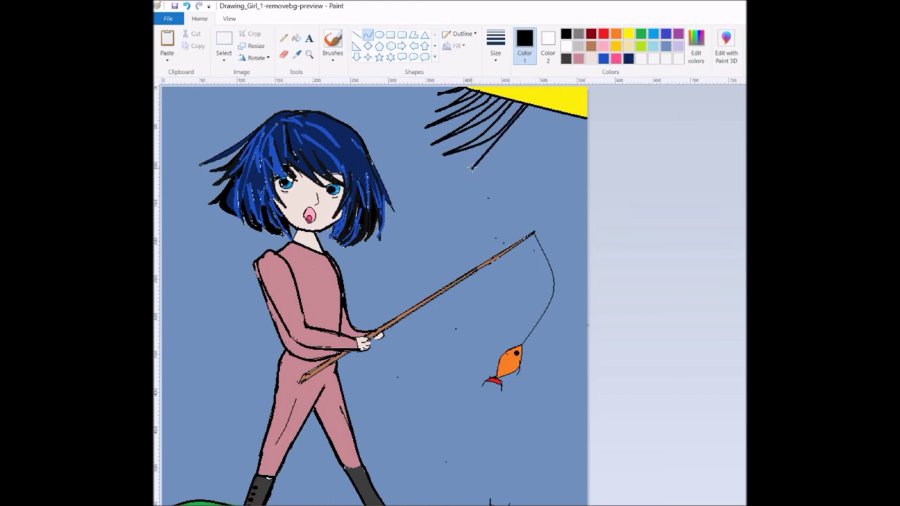
pyautogui.moveTo(545, 105)
pyautogui.mouseDown()
pyautogui.moveTo(499, 184)
pyautogui.moveTo(520, 194)
pyautogui.mouseUp()
pyautogui.moveTo(571, 116)
pyautogui.mouseDown()
pyautogui.moveTo(532, 184)
pyautogui.moveTo(559, 217)
pyautogui.moveTo(570, 148)
pyautogui.mouseUp()
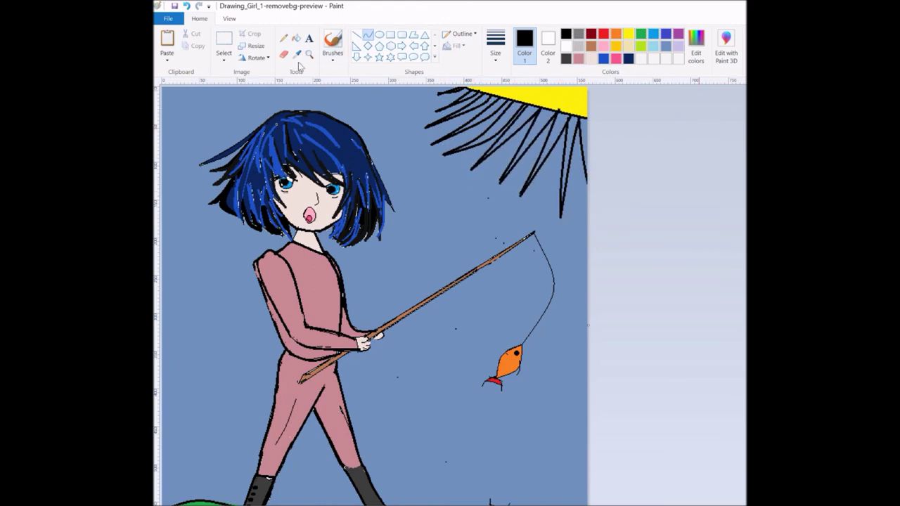
# Define a custom yellow and fill two gaps between the sun rays with it
pyautogui.click(628, 34)
pyautogui.click(696, 45)
pyautogui.click(628, 342)
pyautogui.click(457, 341)
pyautogui.click(296, 38)
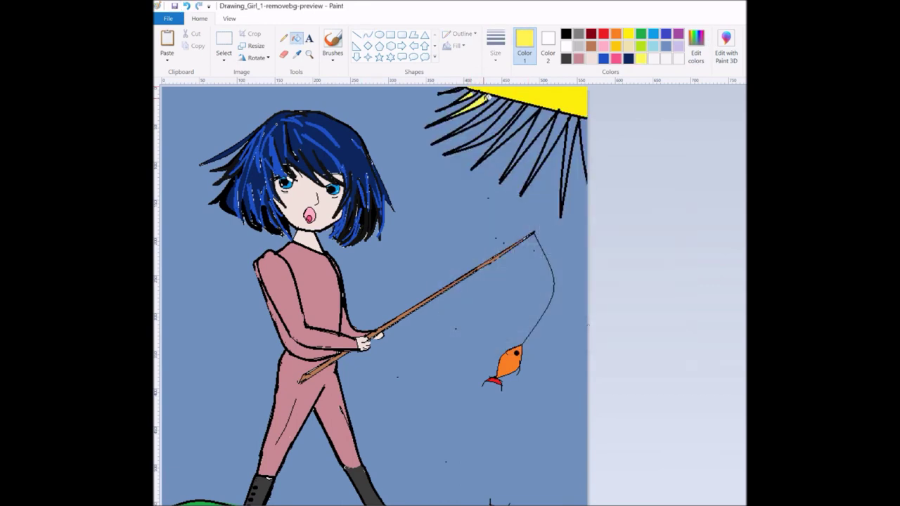
pyautogui.click(485, 116)
pyautogui.click(541, 134)
# Mix a paler yellow and fill two more ray gaps with it
pyautogui.click(695, 46)
pyautogui.click(628, 341)
pyautogui.click(457, 342)
pyautogui.click(492, 105)
pyautogui.click(524, 109)
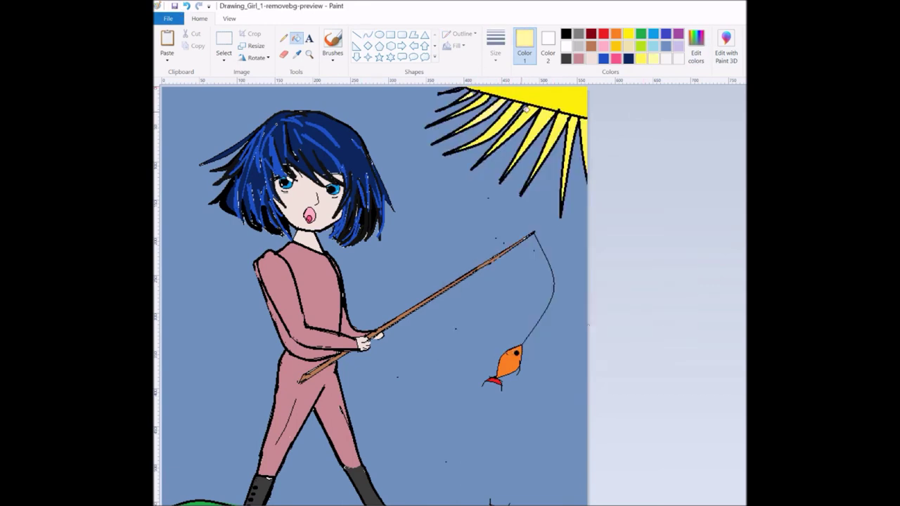
# Brush over the stray white marks in the sky beside the fishing rod
pyautogui.click(568, 94)
pyautogui.scroll(-2, 707, 212)
pyautogui.scroll(2, 707, 213)
pyautogui.scroll(2, 567, 171)
pyautogui.moveTo(650, 250); pyautogui.dragTo(654, 324)
pyautogui.moveTo(717, 329); pyautogui.dragTo(576, 474)
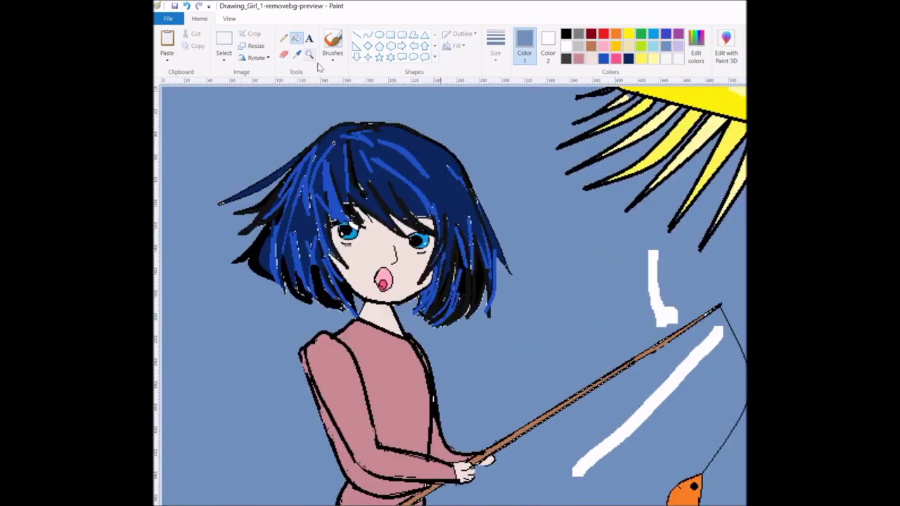
pyautogui.scroll(-3, 593, 346)
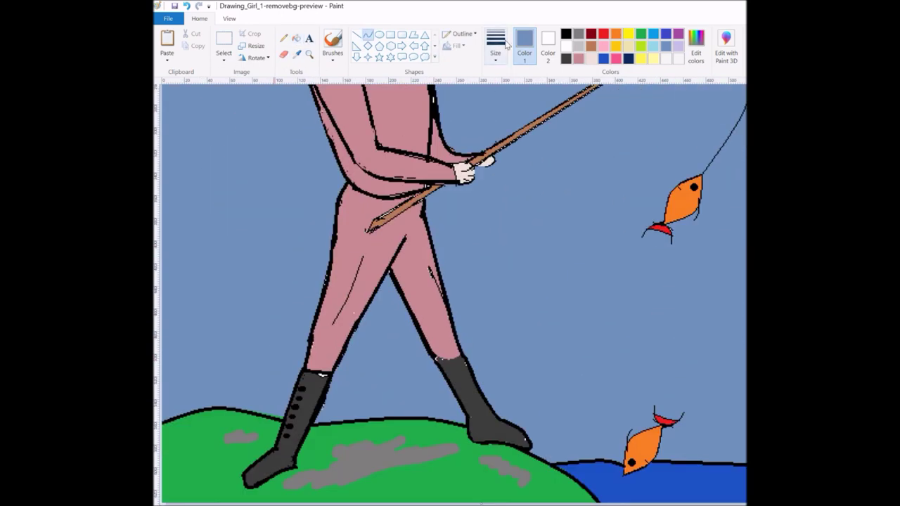
# Sample the figure's pink with the Color Picker, then ready the Curve tool in black
pyautogui.click(566, 34)
pyautogui.click(327, 59)
pyautogui.click(296, 54)
pyautogui.click(366, 162)
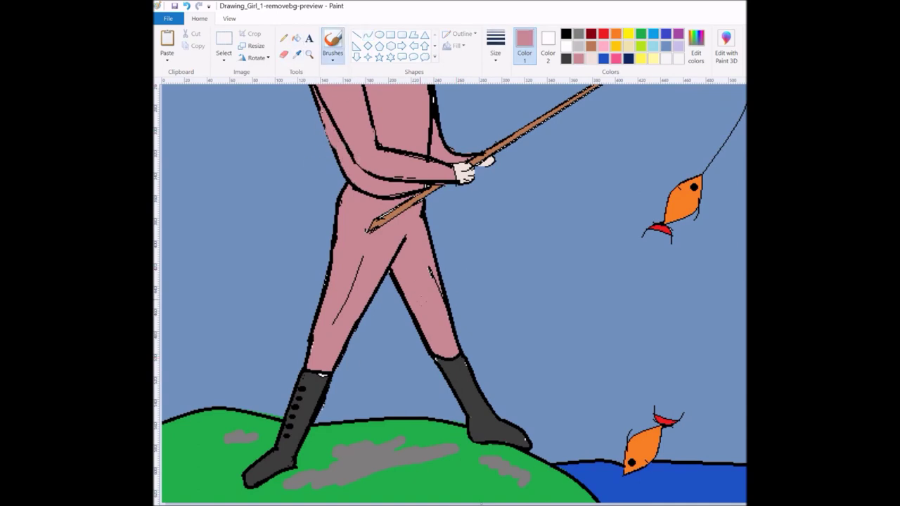
pyautogui.scroll(3, 449, 281)
pyautogui.click(366, 34)
pyautogui.click(566, 34)
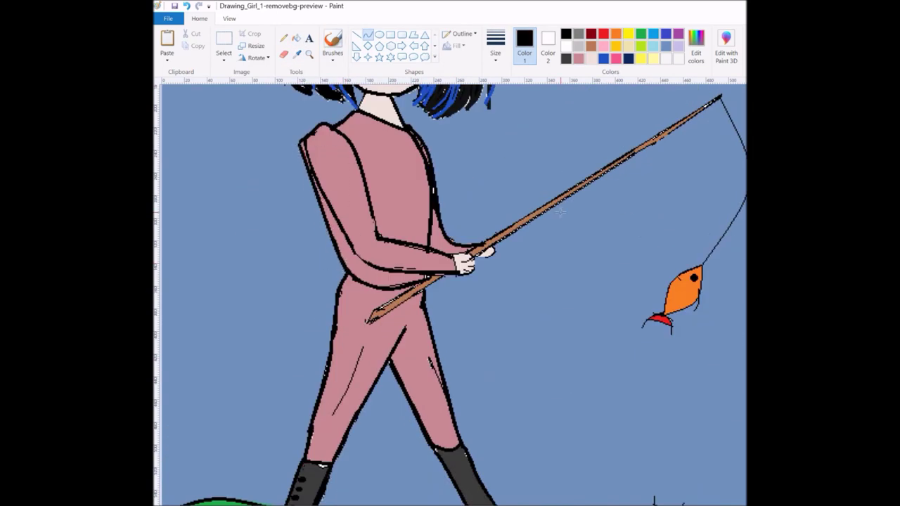